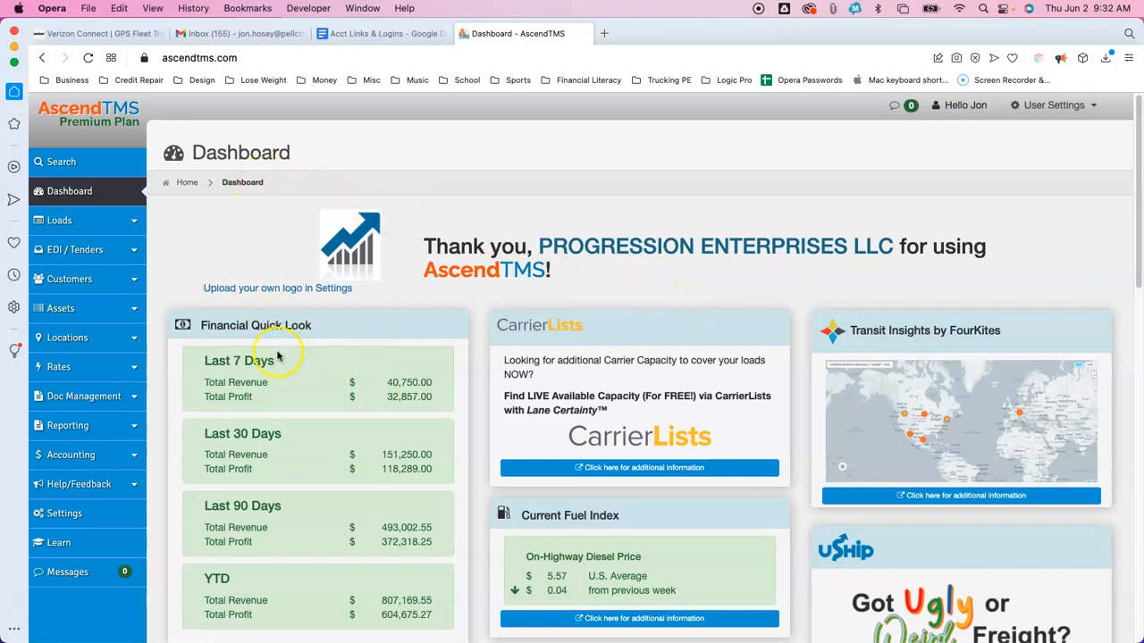
- Open the list of active loads and select the in-transit R. M. Brown load picking up on 05/31/2022
click(105, 225)
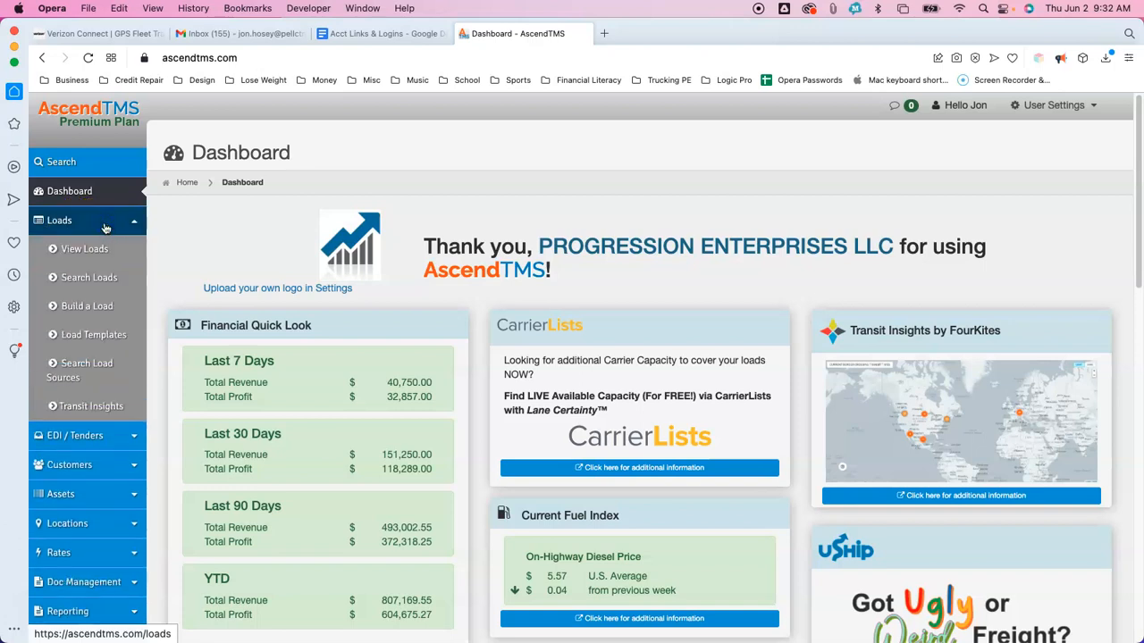
click(99, 254)
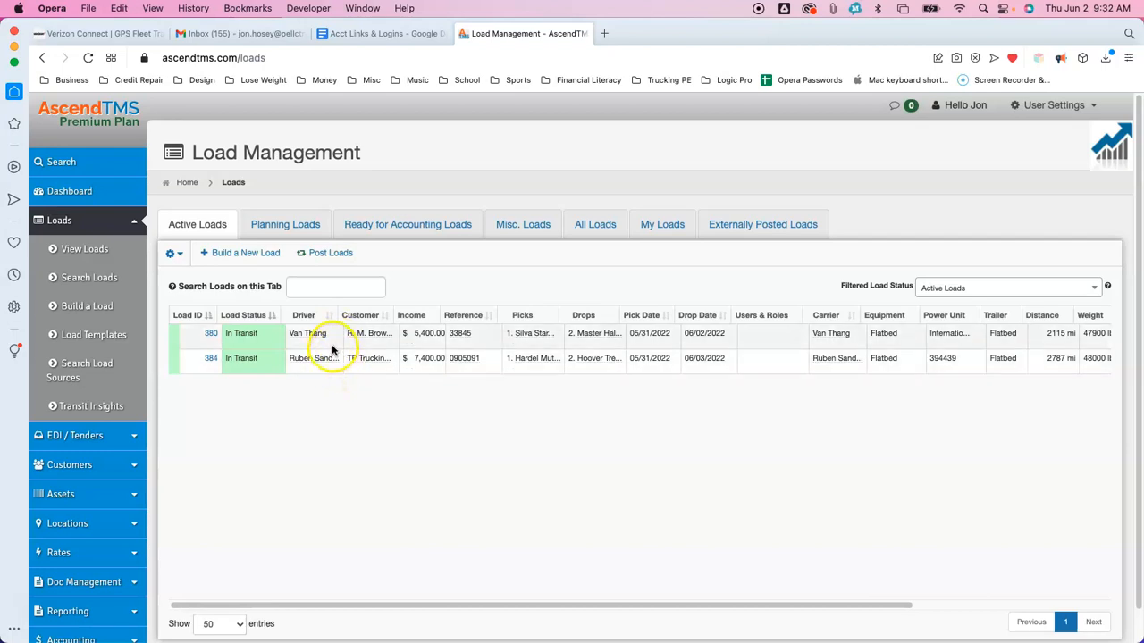
click(332, 345)
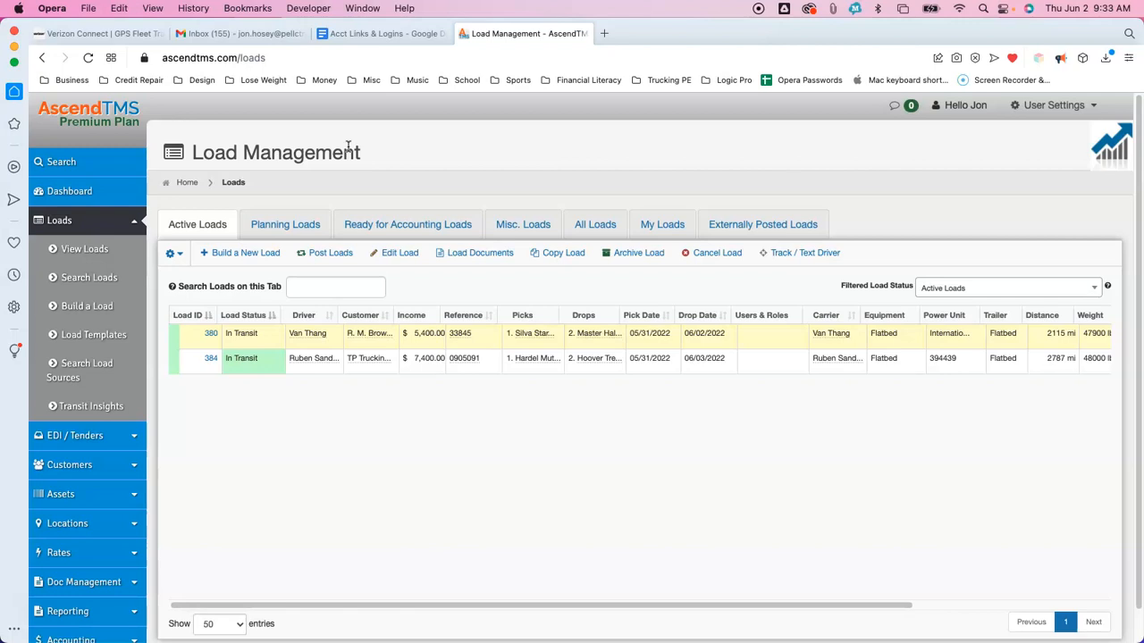
- Switch to Gmail, open the driver's "Bol" email and check the delivery slip attachment for the receiver's signature and date
click(240, 34)
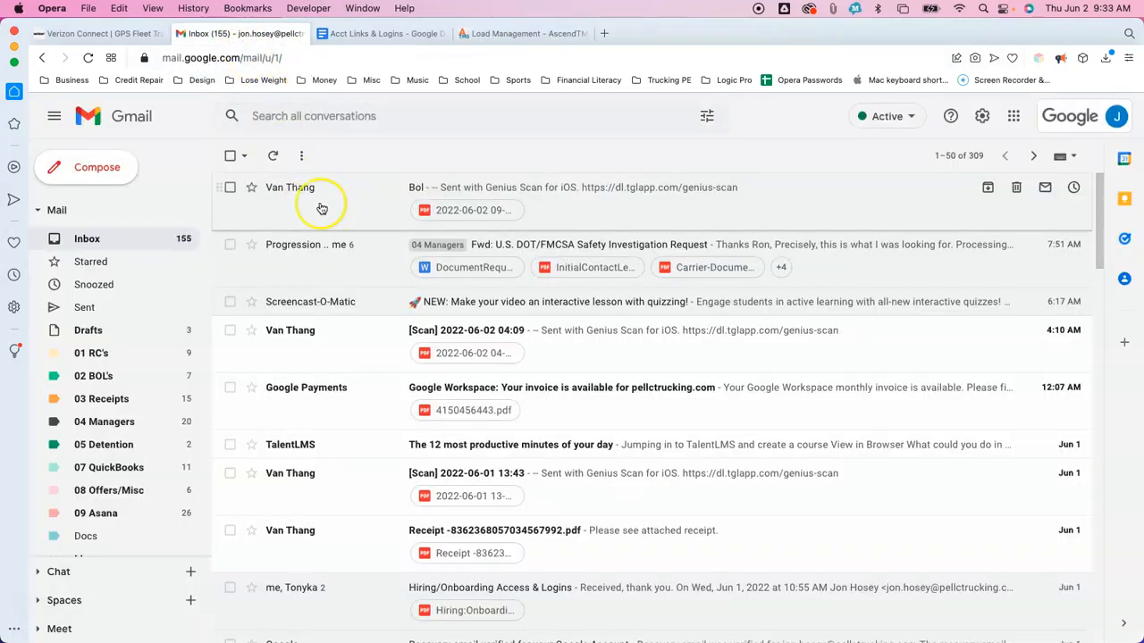
click(794, 205)
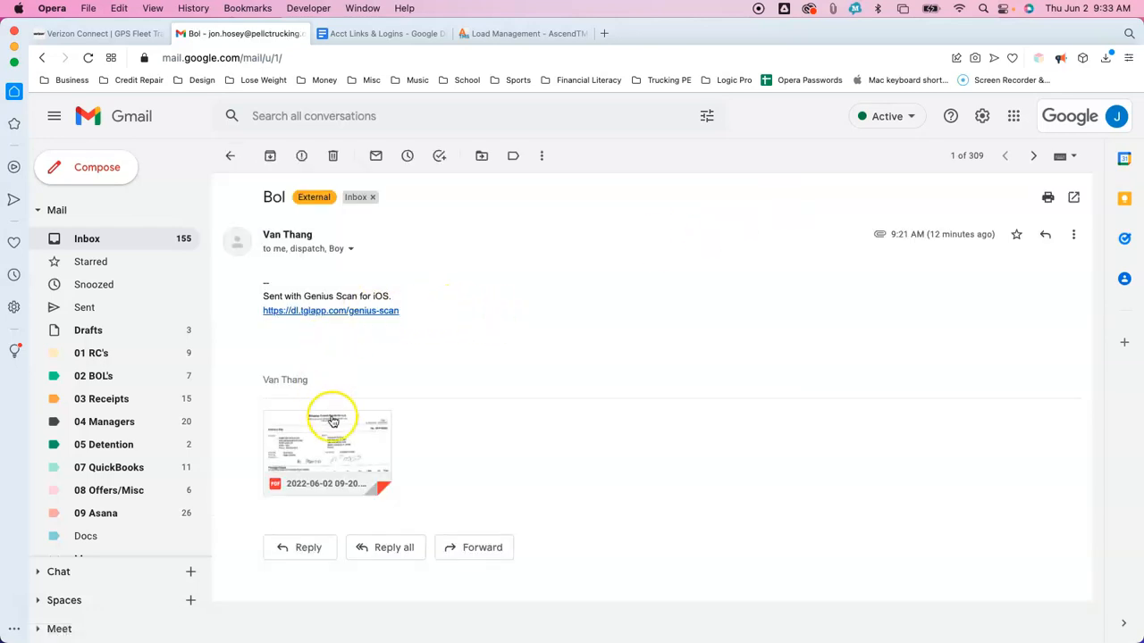
click(352, 438)
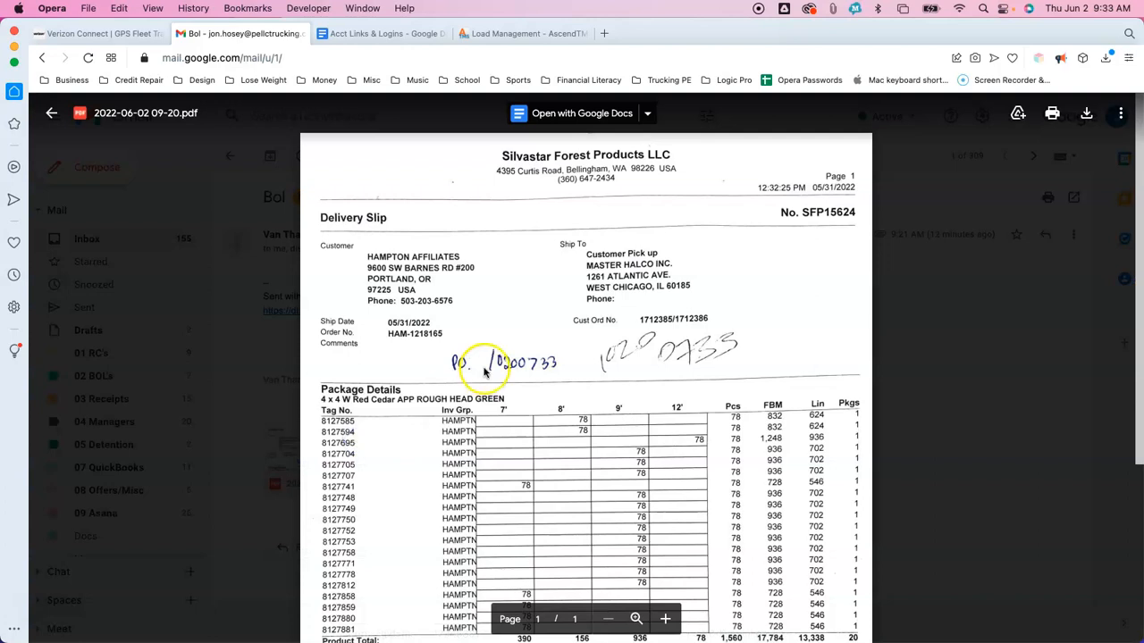
scroll(493, 362, down, 5)
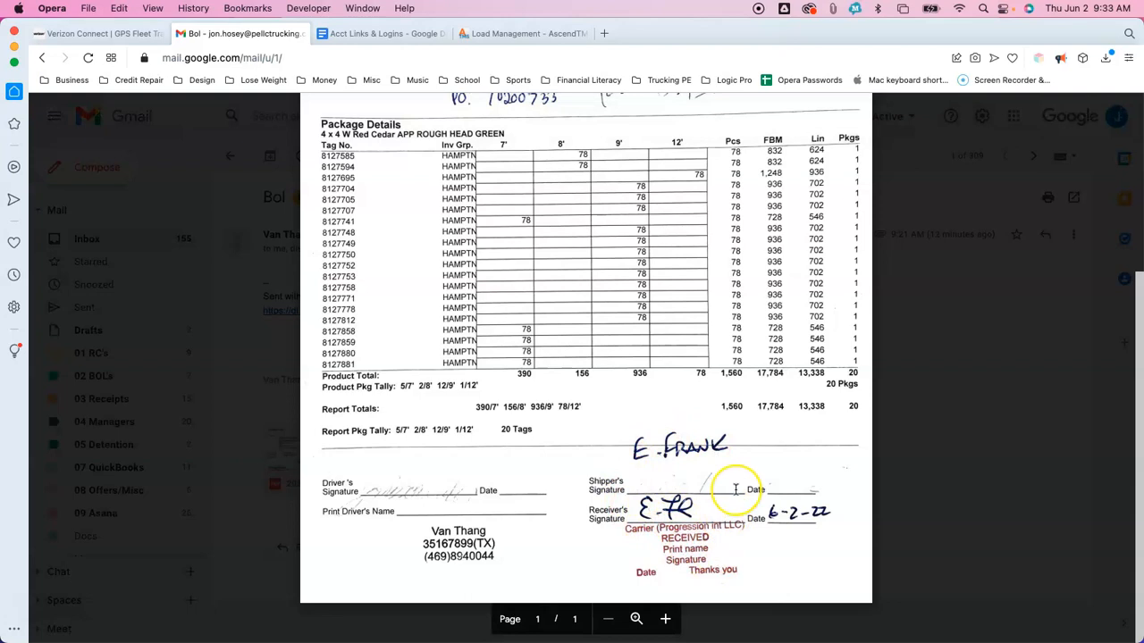
scroll(737, 489, up, 5)
scroll(737, 490, up, 2)
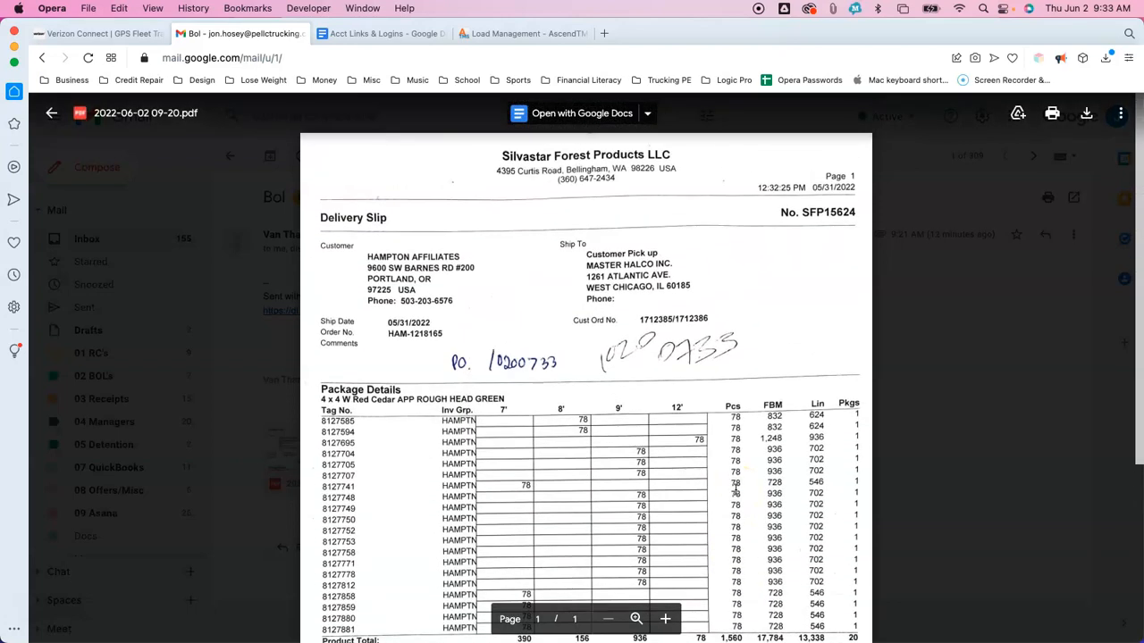
click(910, 302)
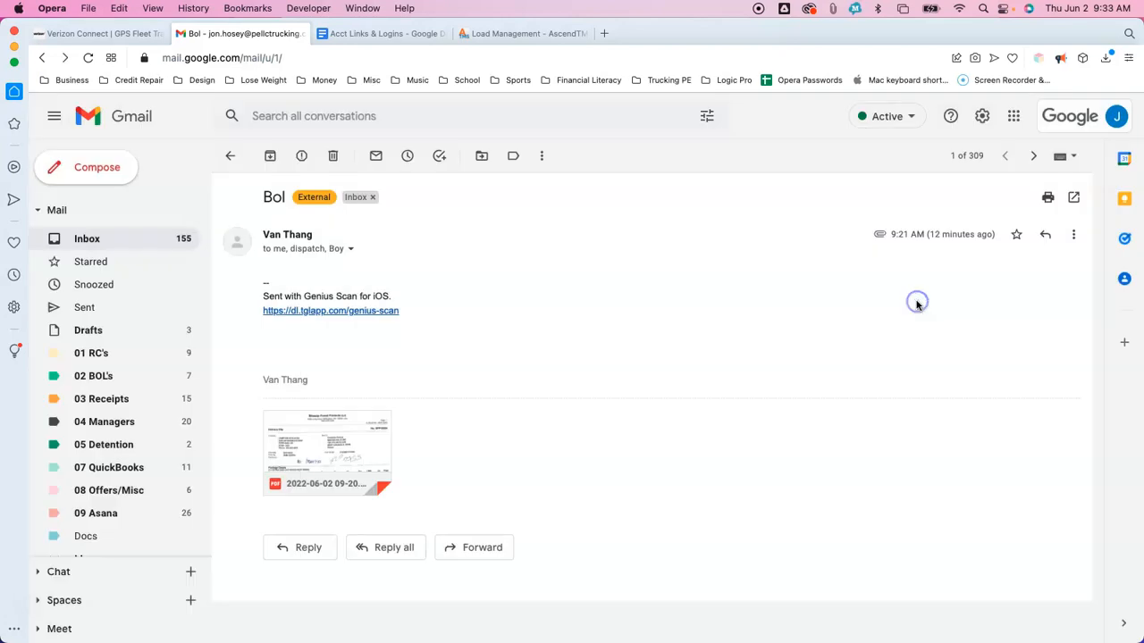
click(349, 446)
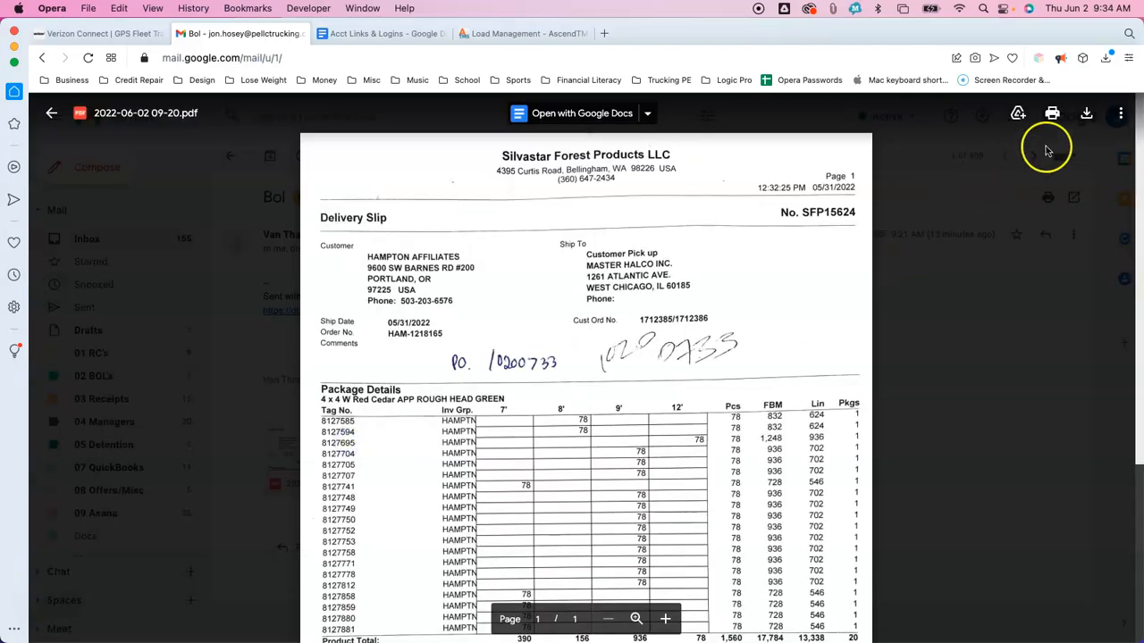
click(1086, 116)
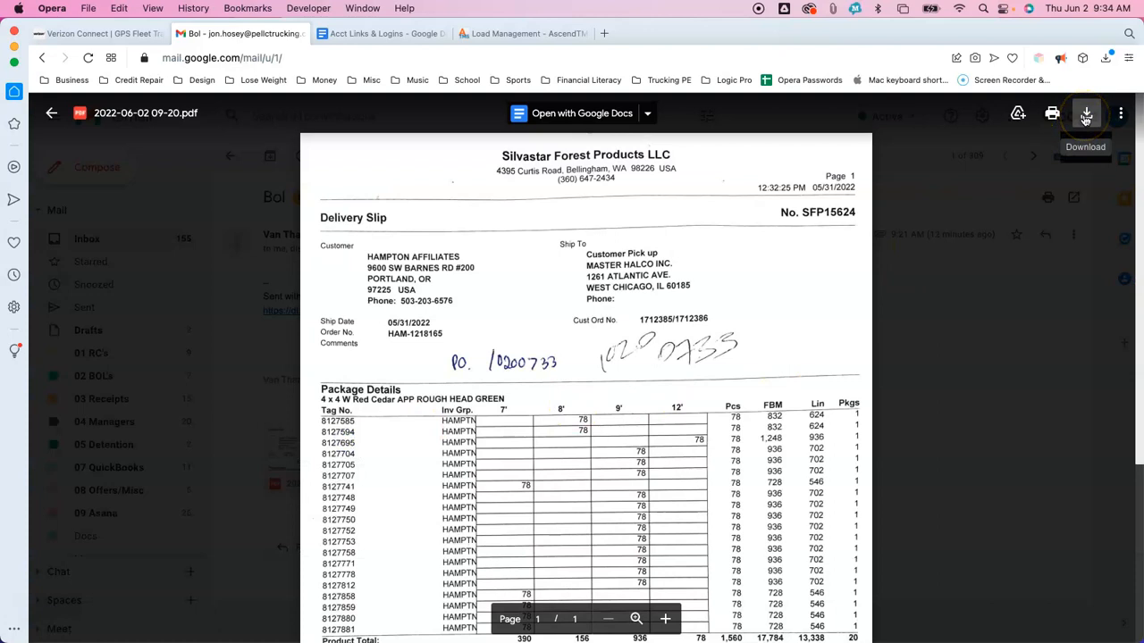
click(1086, 113)
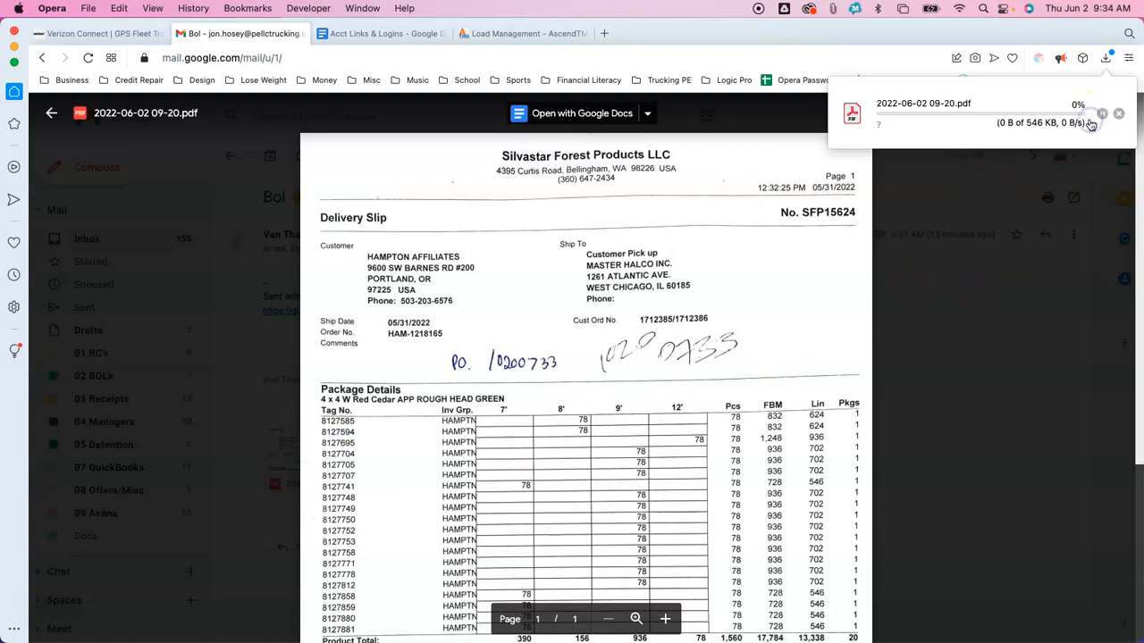
click(930, 259)
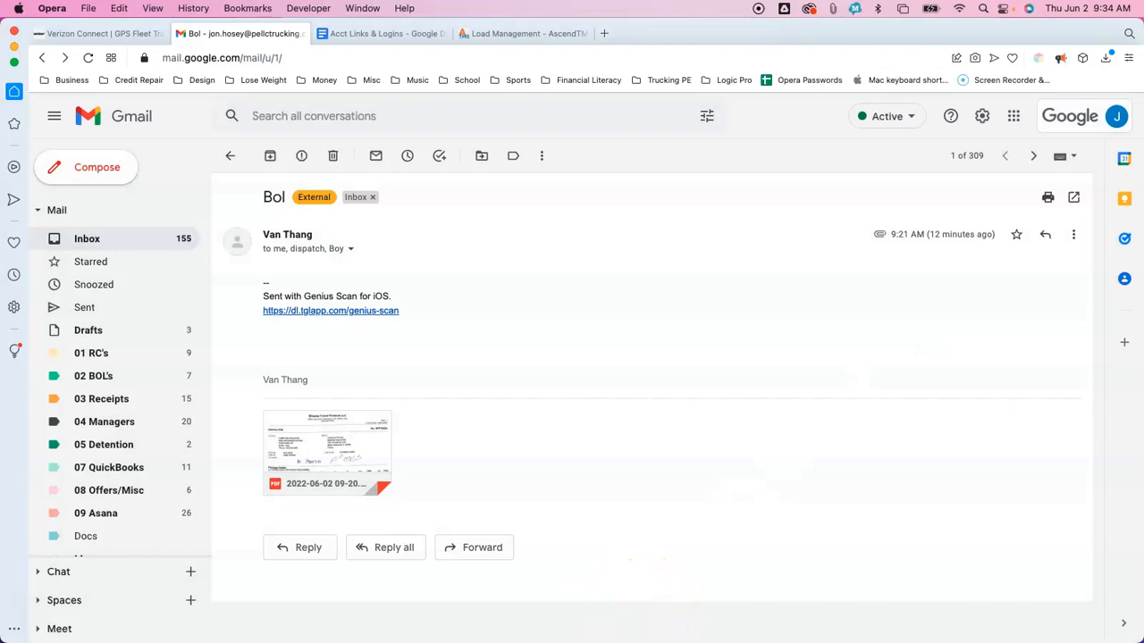
click(659, 639)
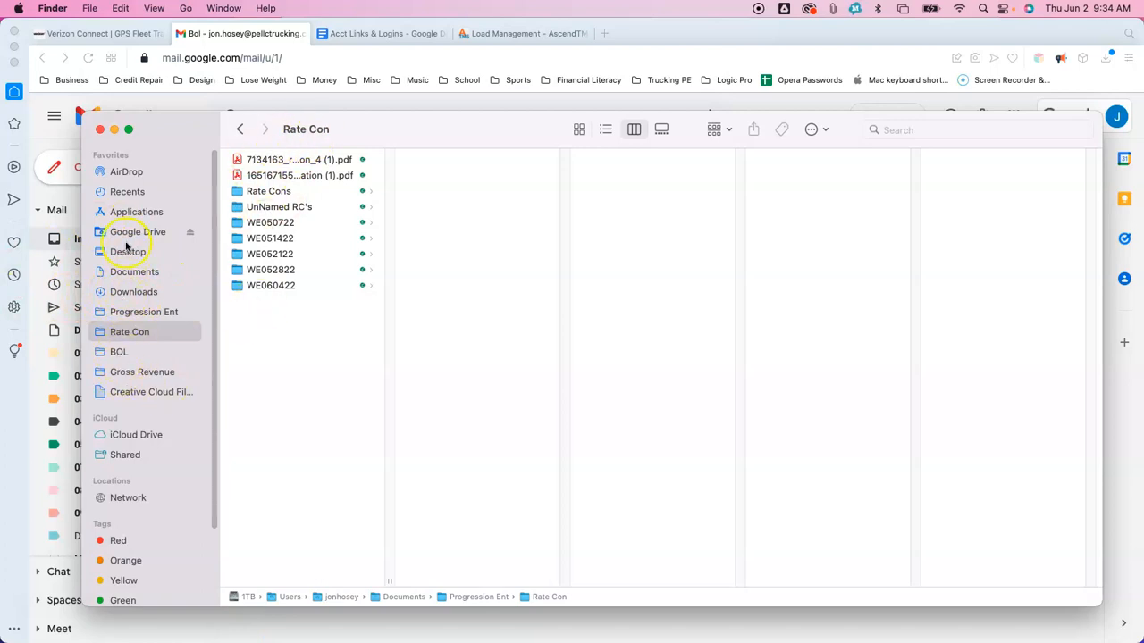
click(131, 294)
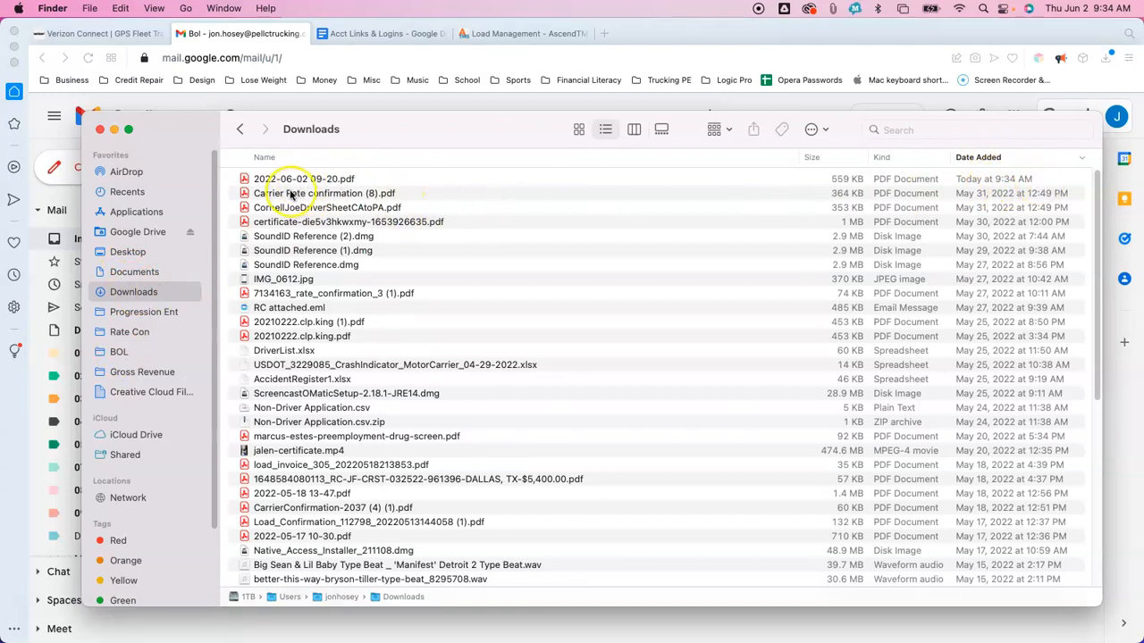
drag(282, 182, 275, 412)
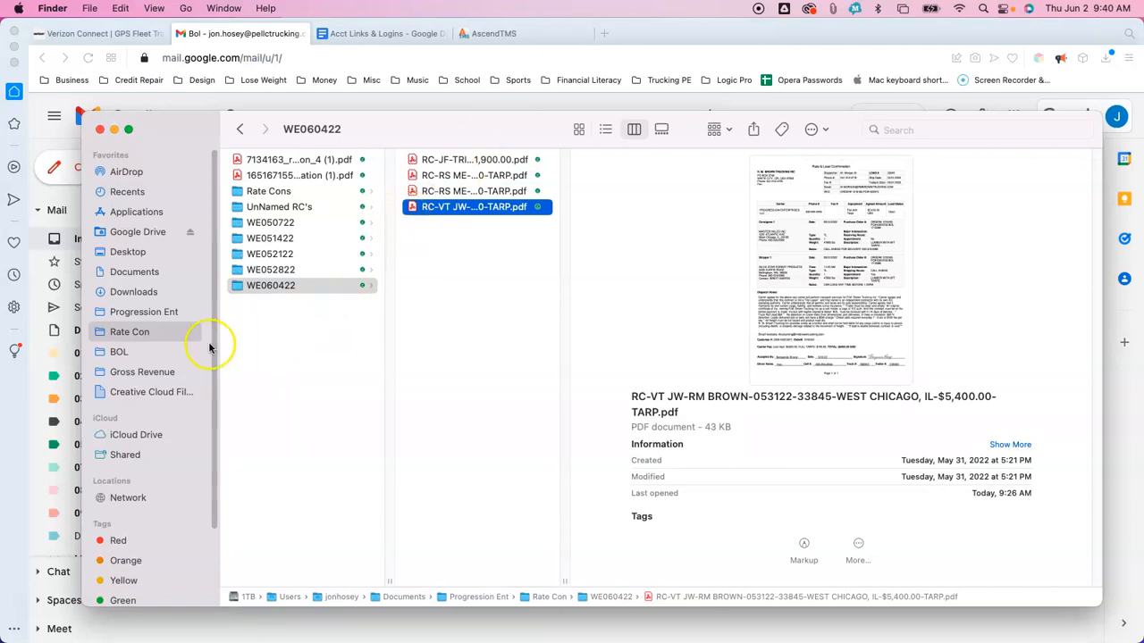
- Copy the file name of the RM Brown West Chicago rate confirmation from the WE060422 subfolder of Rate Con
click(125, 352)
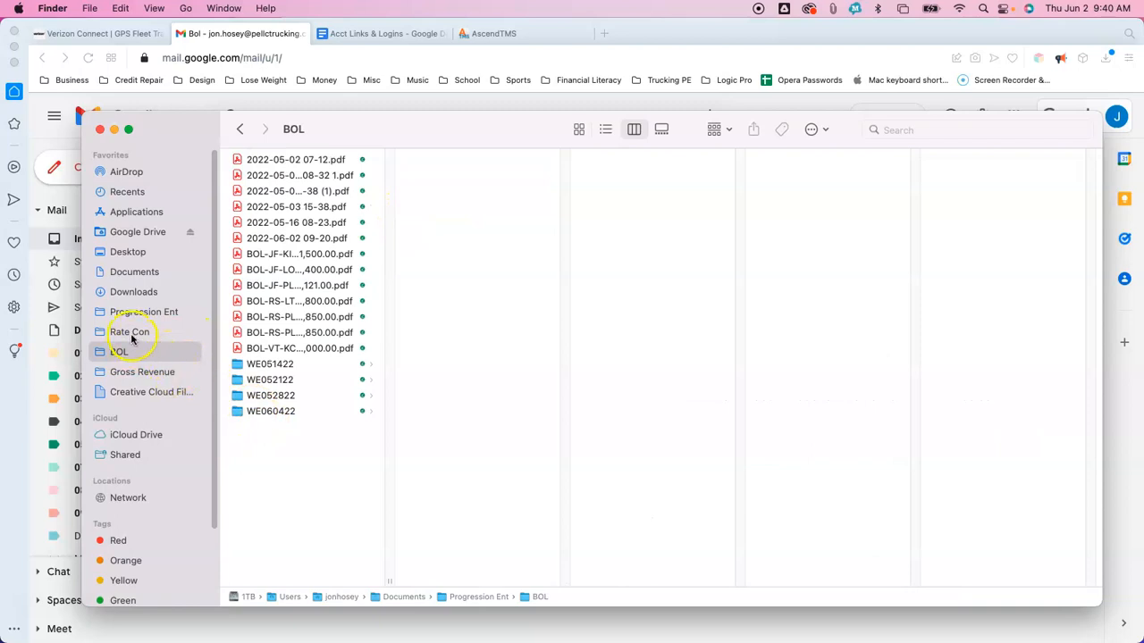
click(131, 334)
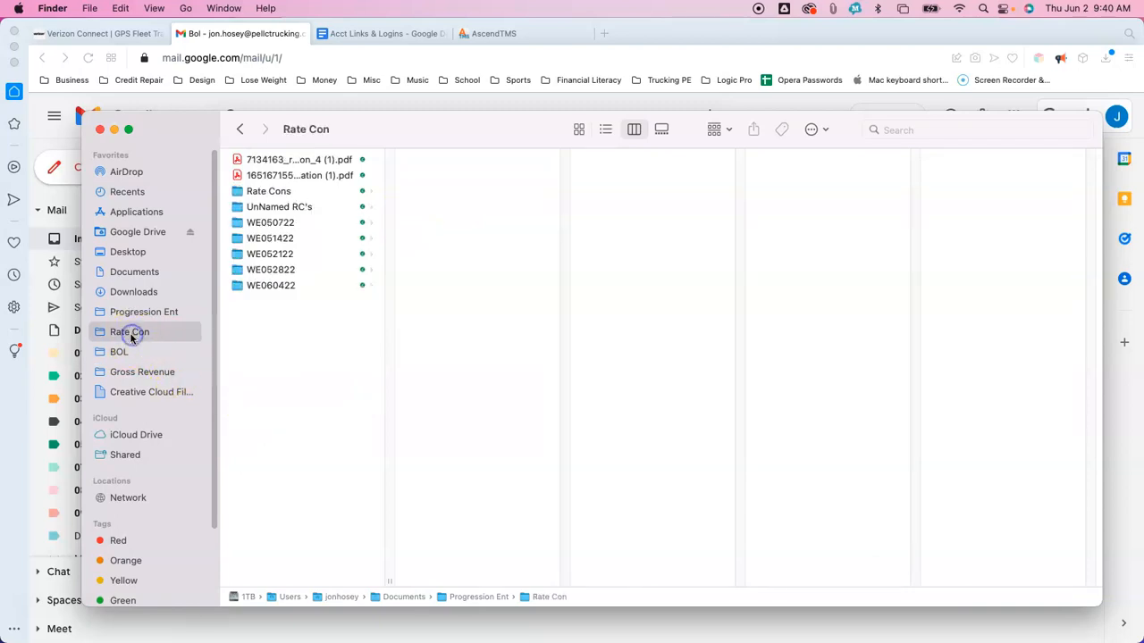
click(272, 287)
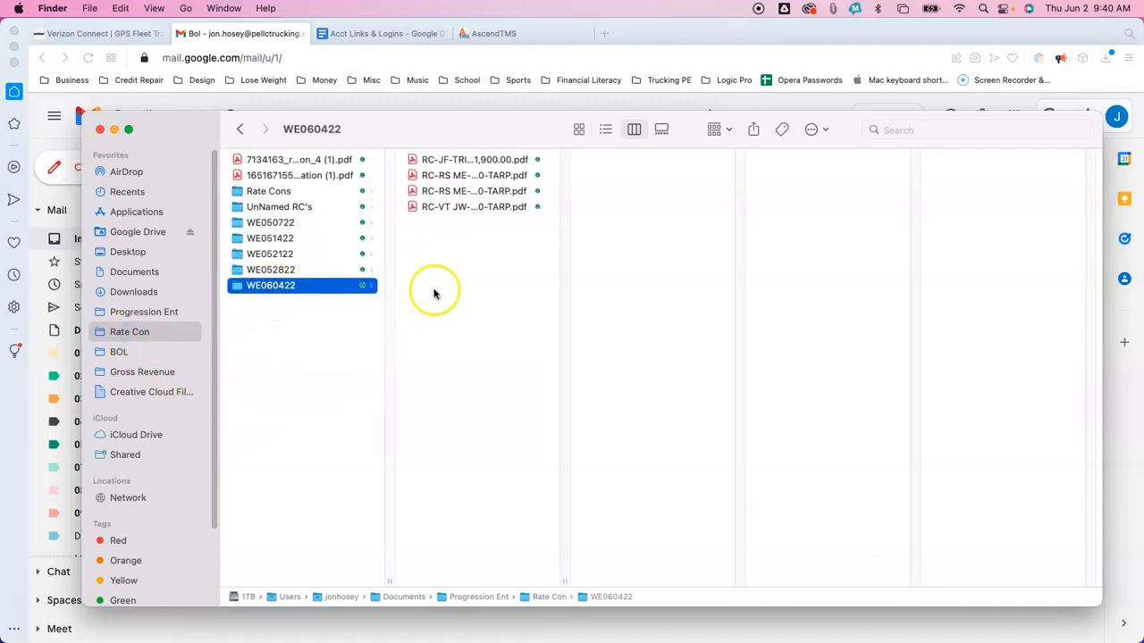
click(459, 206)
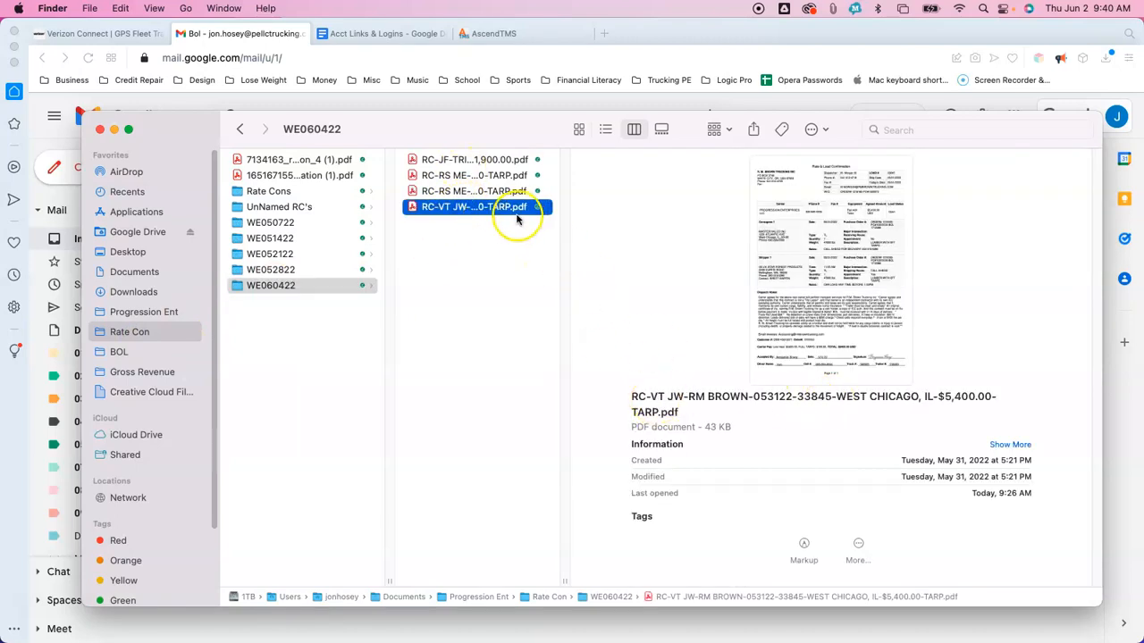
click(461, 210)
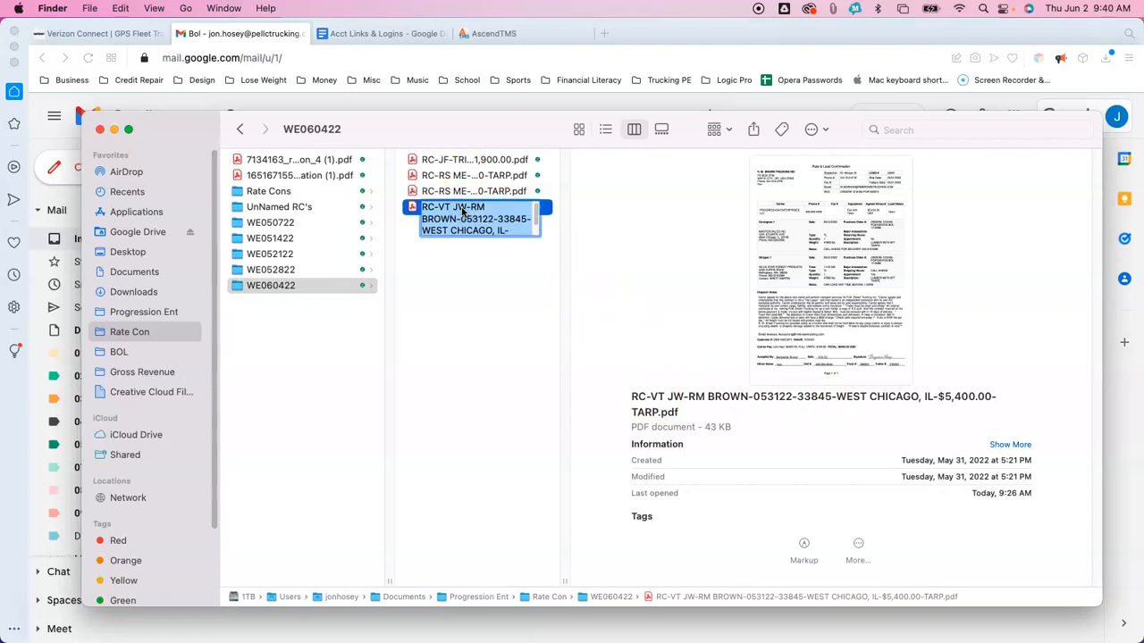
click(485, 281)
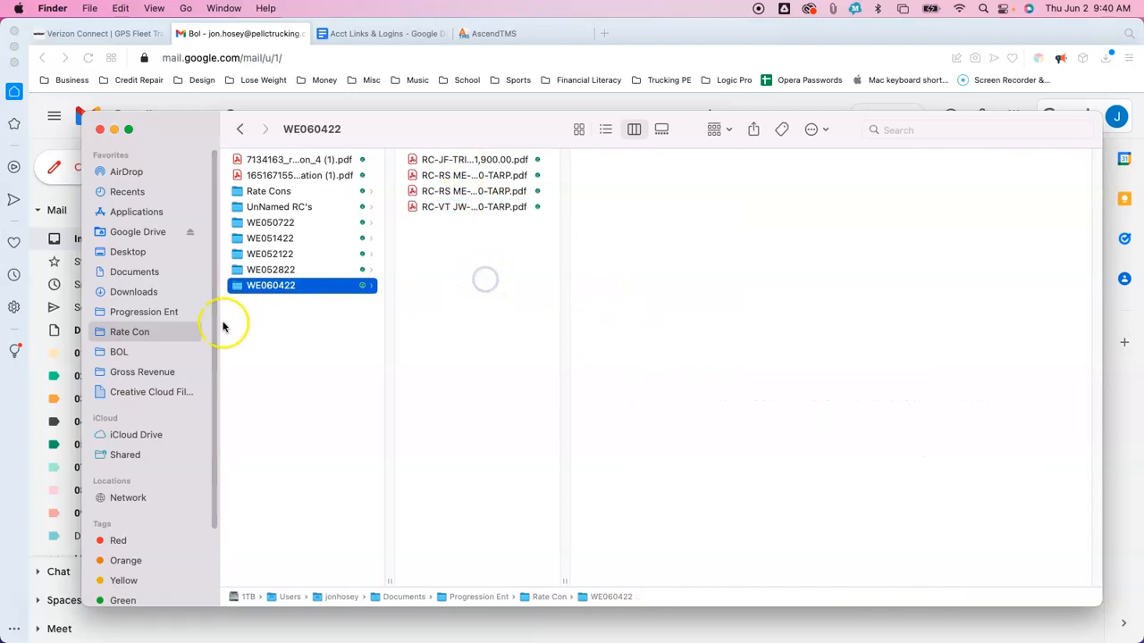
click(138, 352)
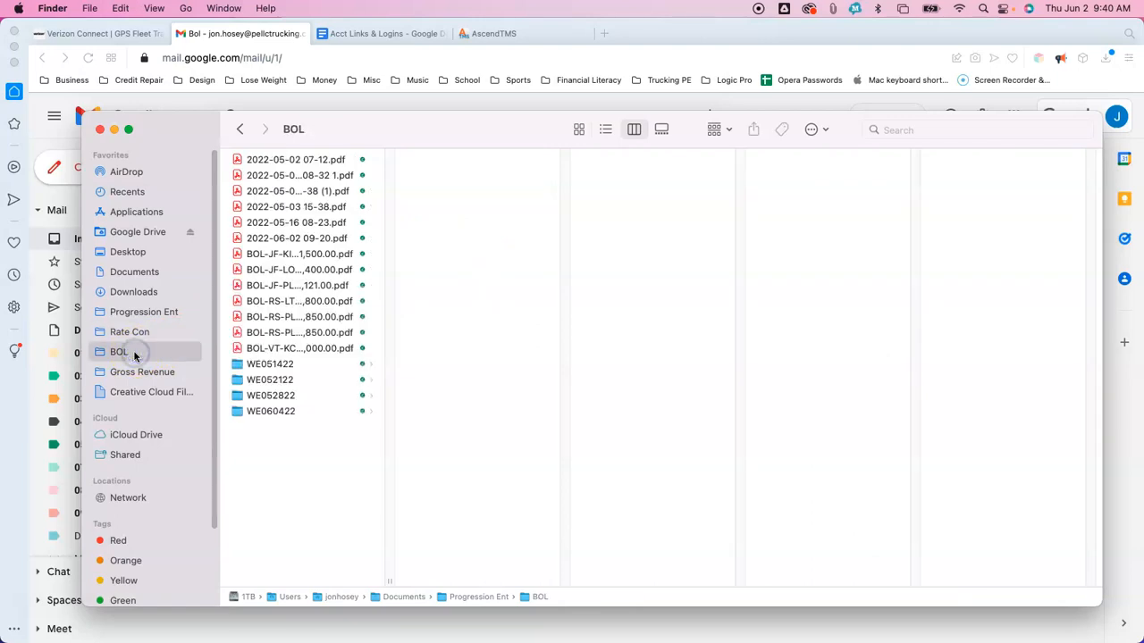
click(277, 413)
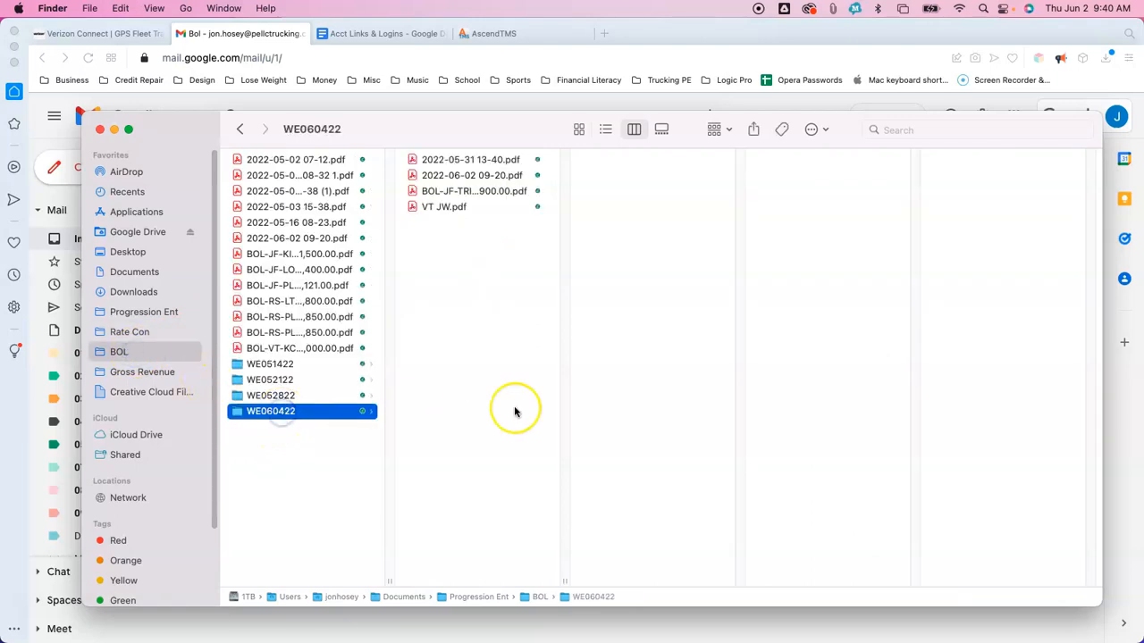
click(462, 177)
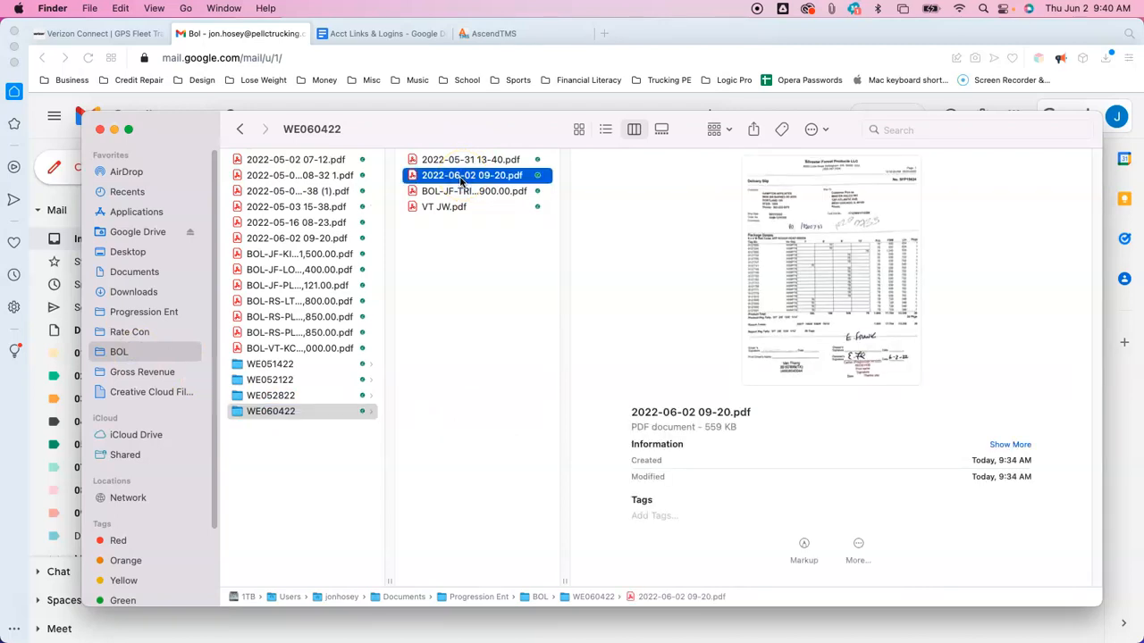
click(462, 176)
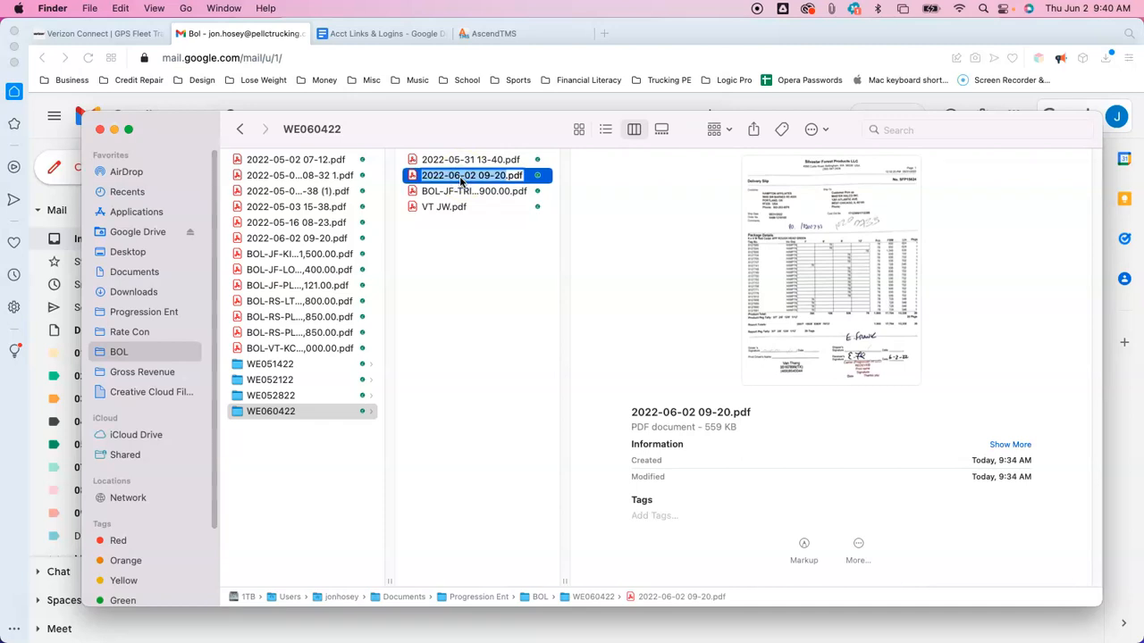
key(super+v)
- Change the date in the pasted file name to 060222 and its prefix to BOL
click(467, 185)
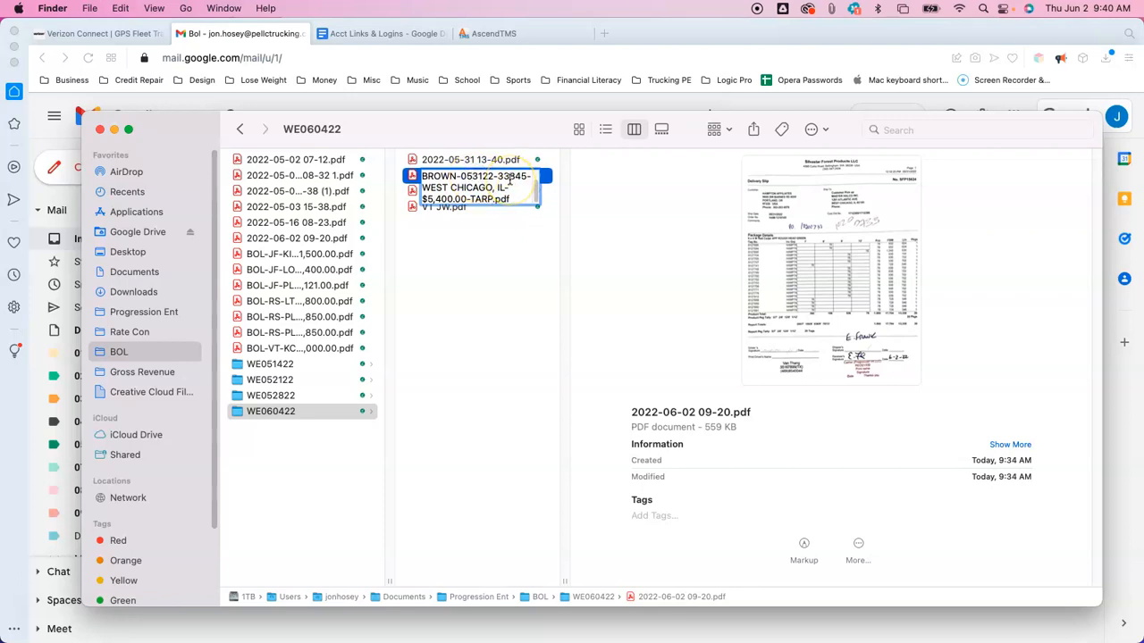
key(Delete)
key(Delete)
key(Delete)
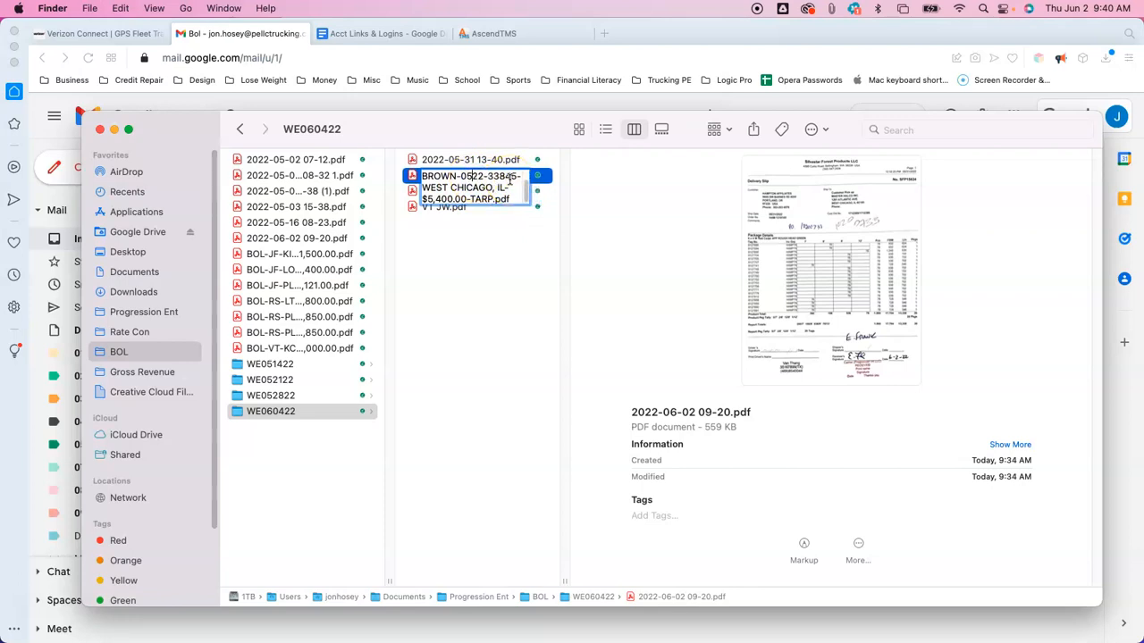
text(6)
text(02)
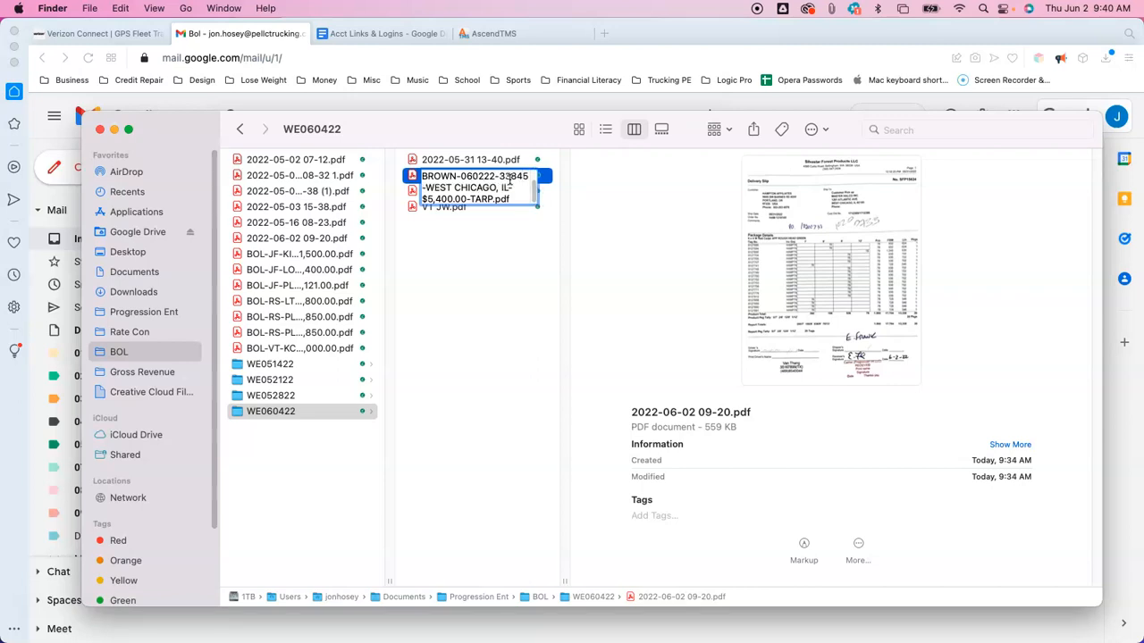
click(490, 155)
scroll(479, 185, up, 1)
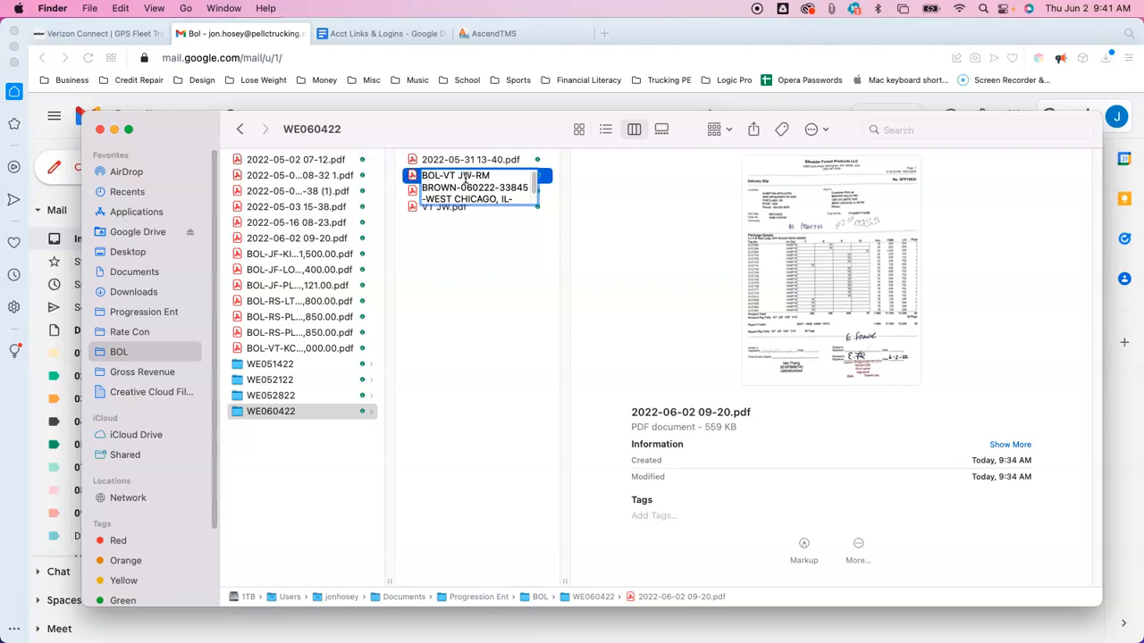
click(494, 253)
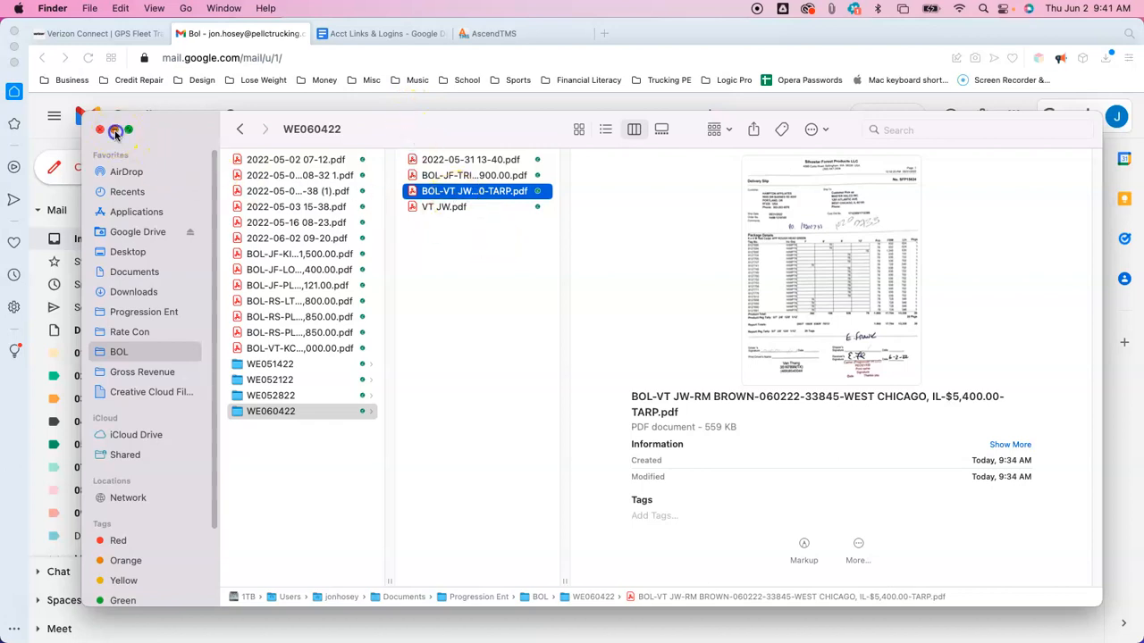
- Minimize the Finder window, switch to AscendTMS and log in again with the prefilled credentials
click(114, 130)
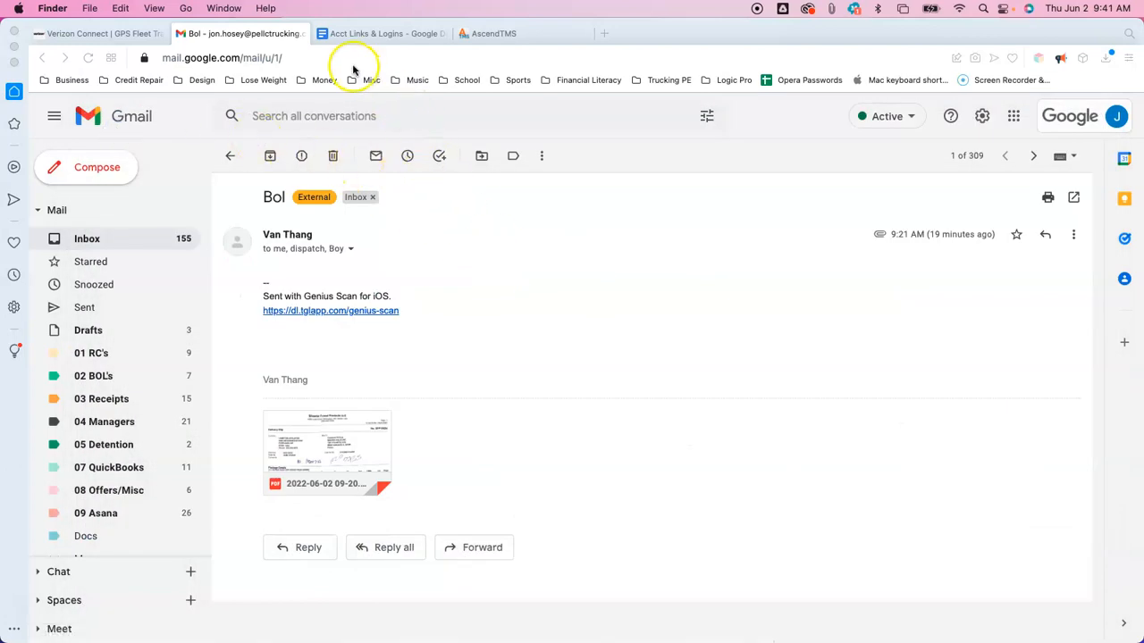
click(485, 34)
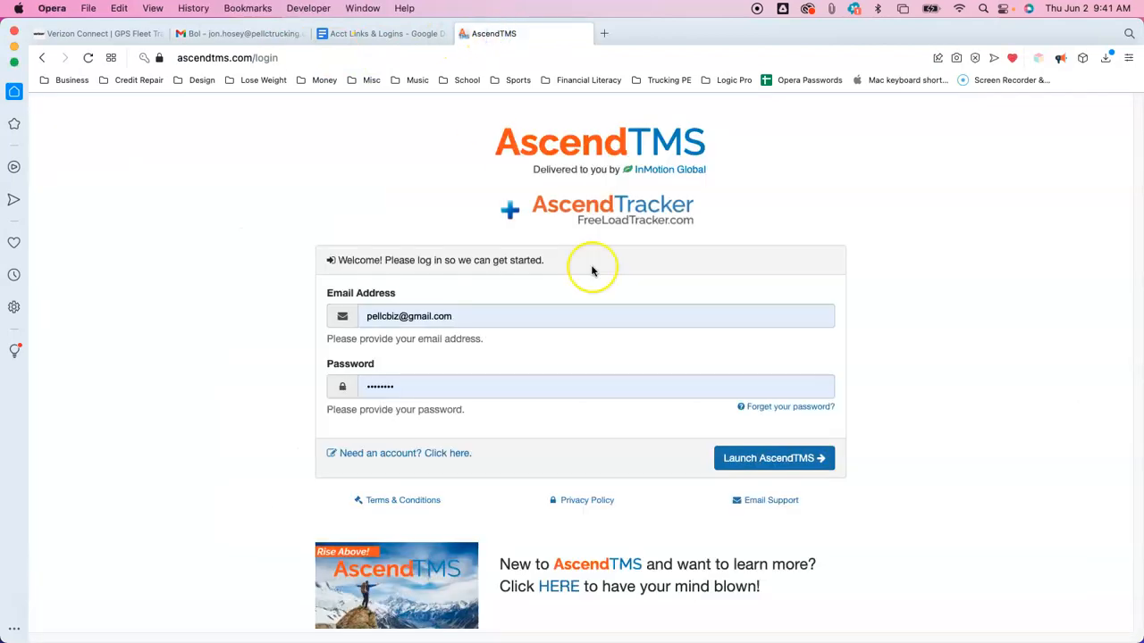
click(766, 456)
click(758, 437)
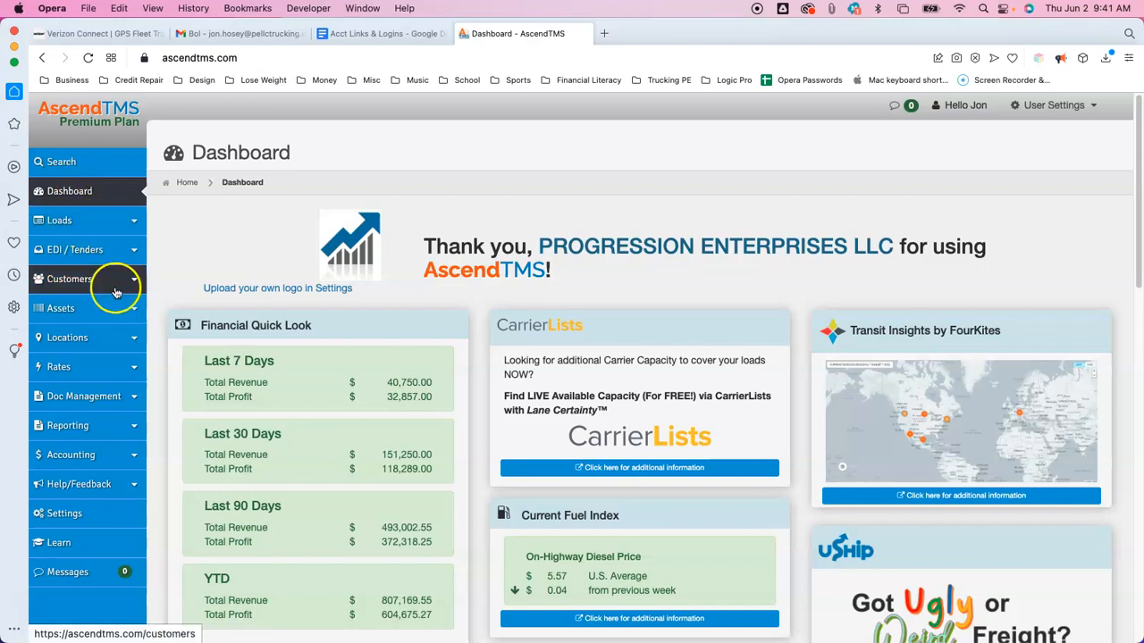
click(87, 222)
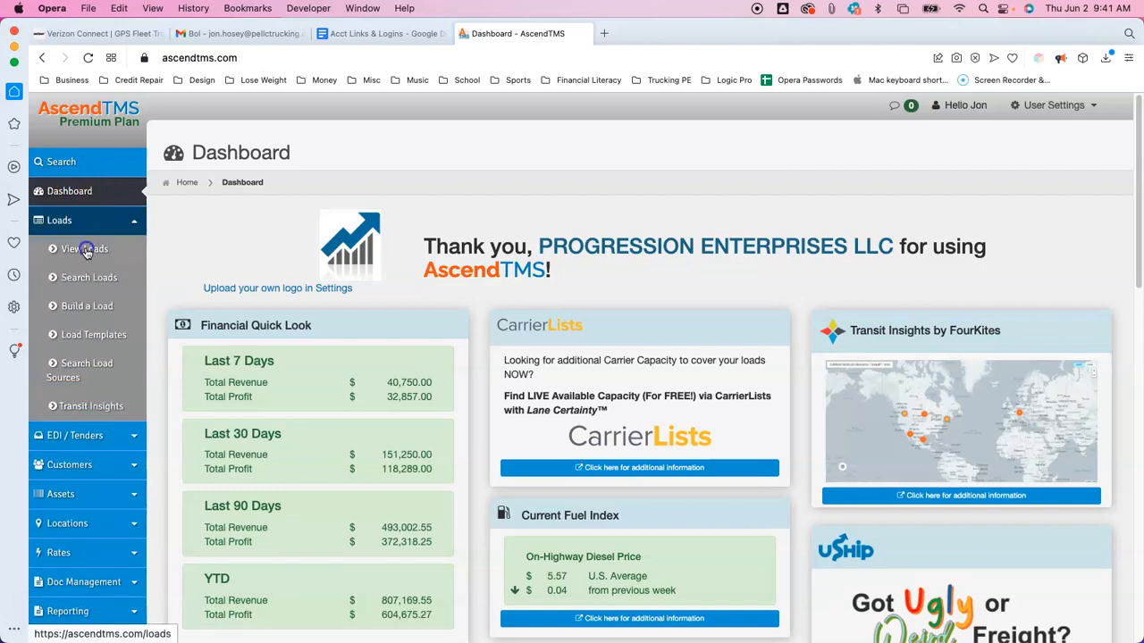
click(86, 251)
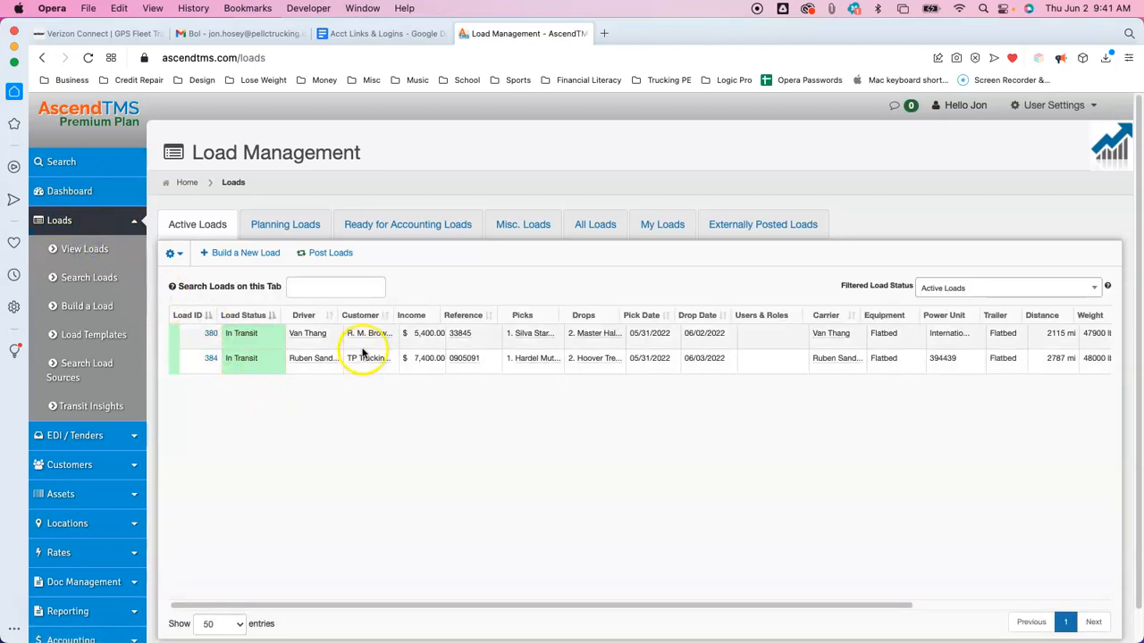
click(329, 346)
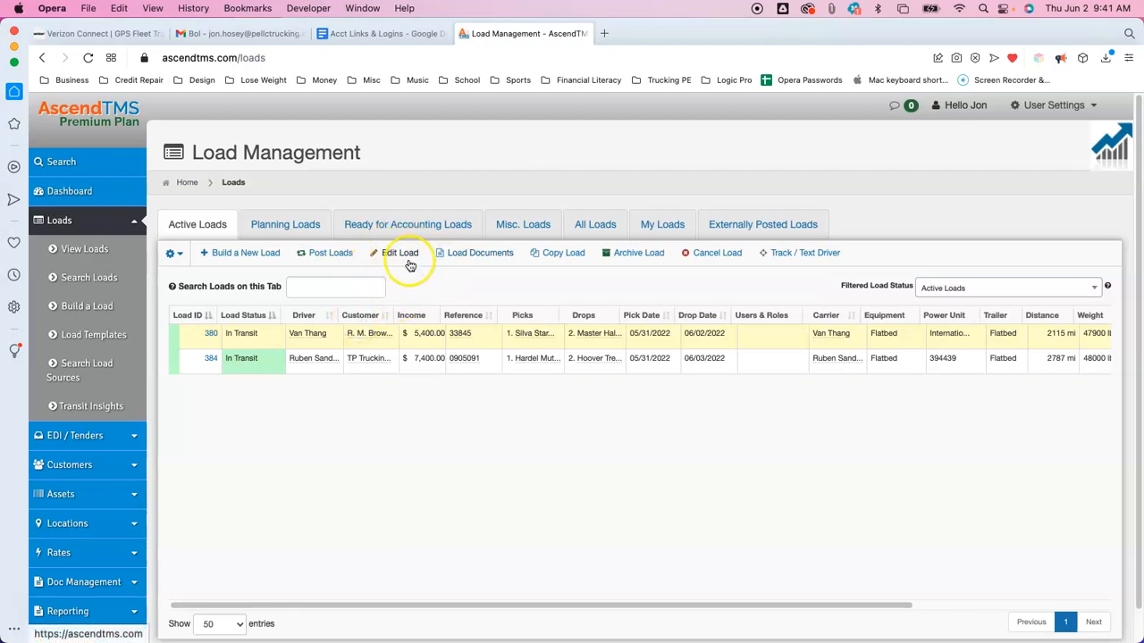
click(480, 255)
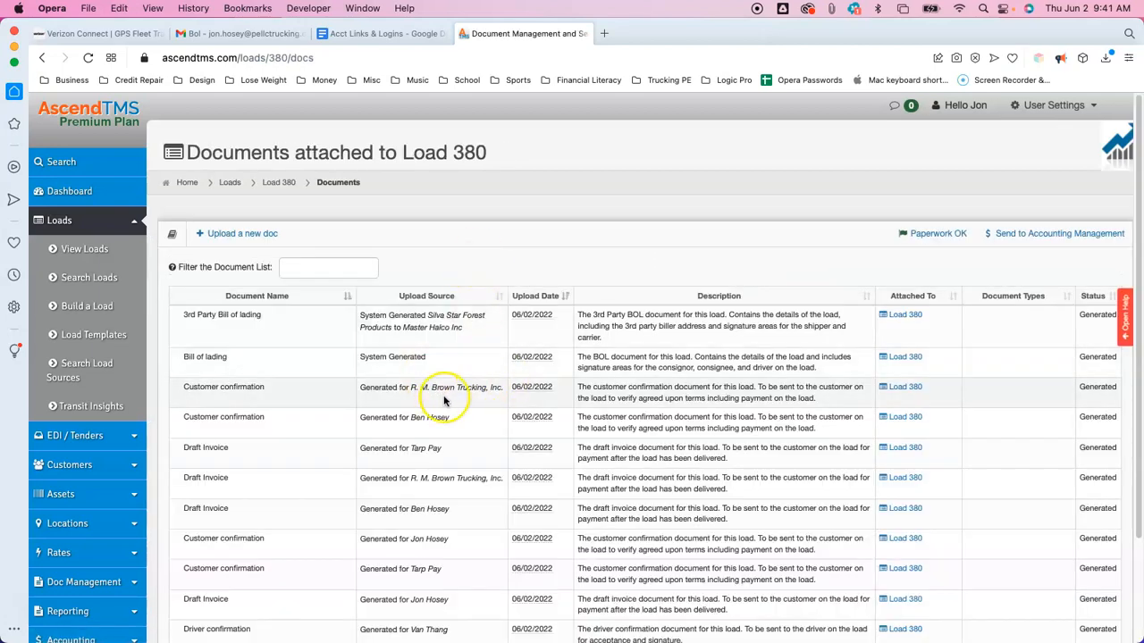
scroll(445, 399, down, 3)
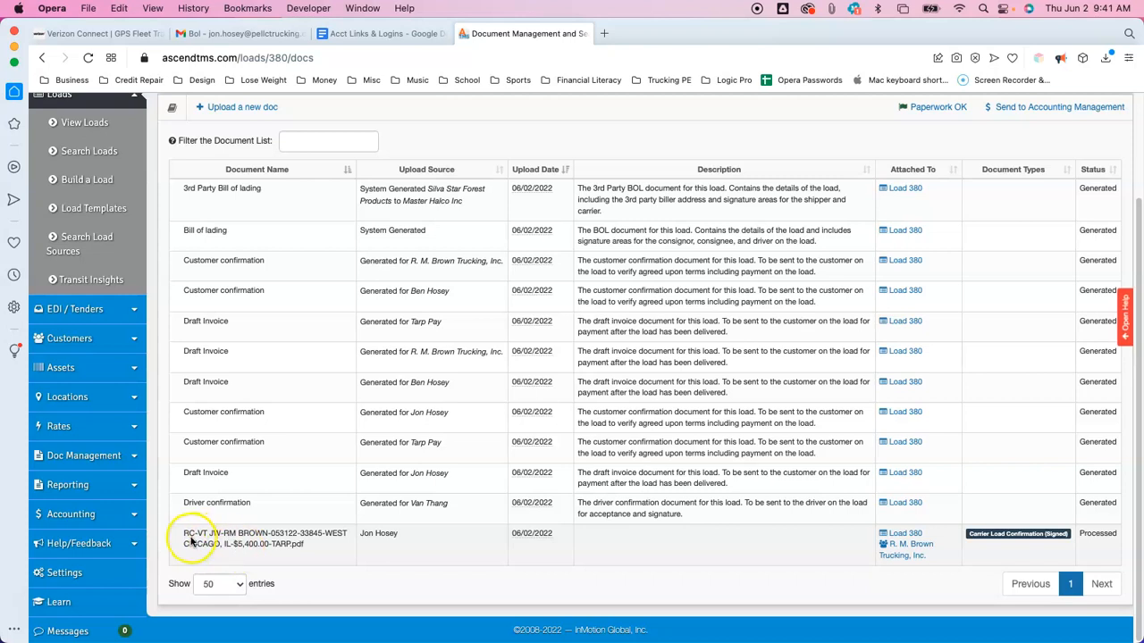
scroll(464, 613, up, 3)
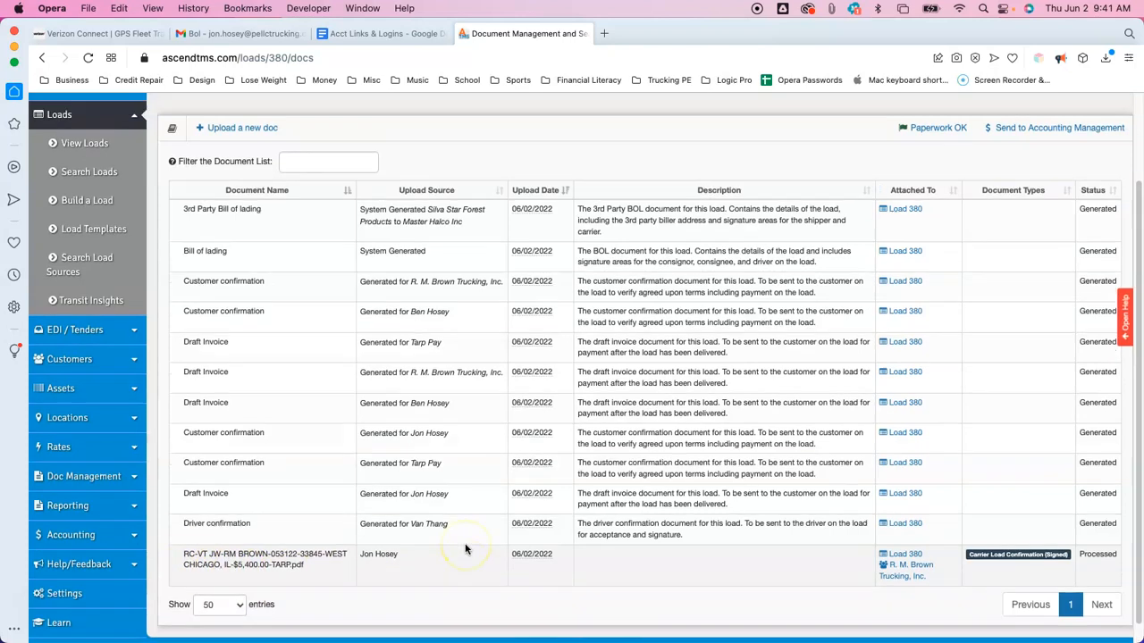
- Start a new document upload with the RM Brown West Chicago BOL PDF from BOL's WE060422 subfolder
click(234, 235)
click(331, 358)
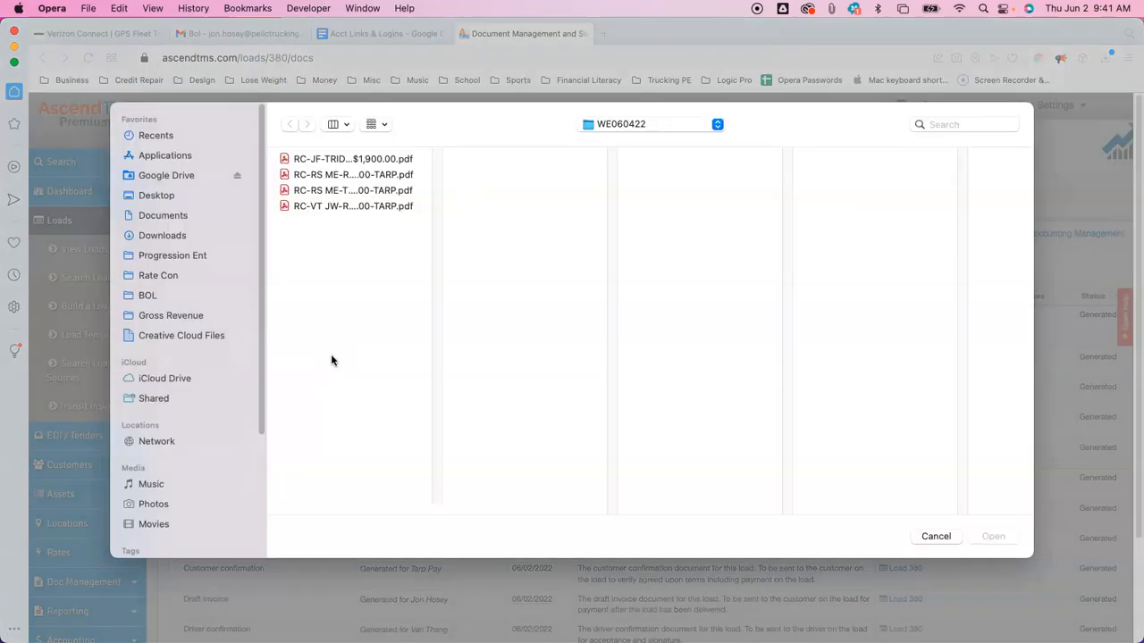
click(156, 296)
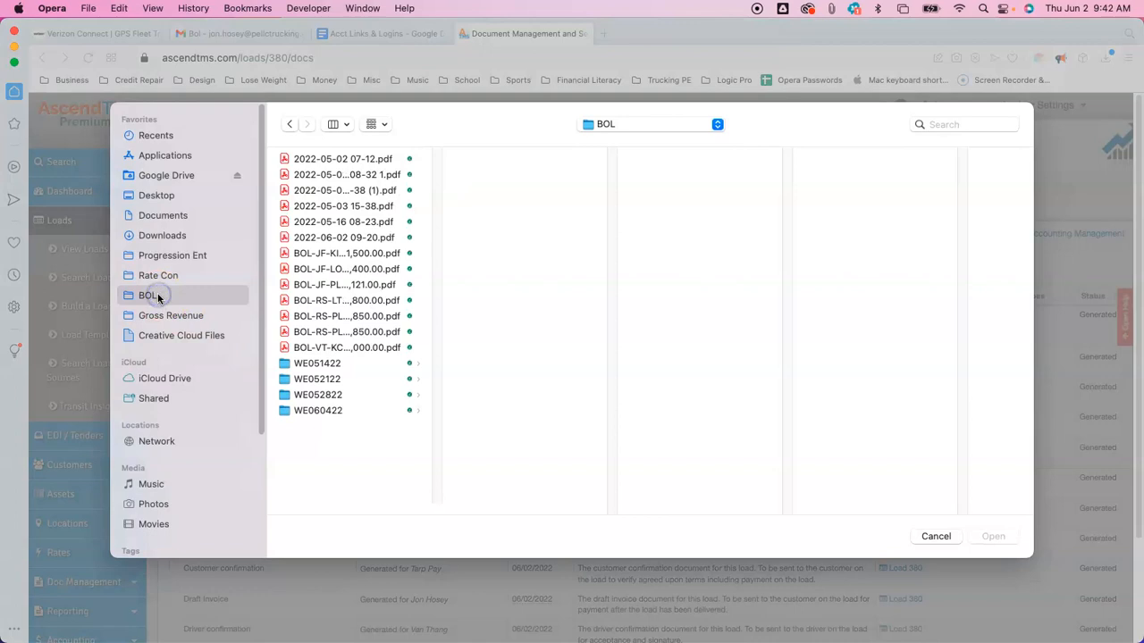
click(328, 410)
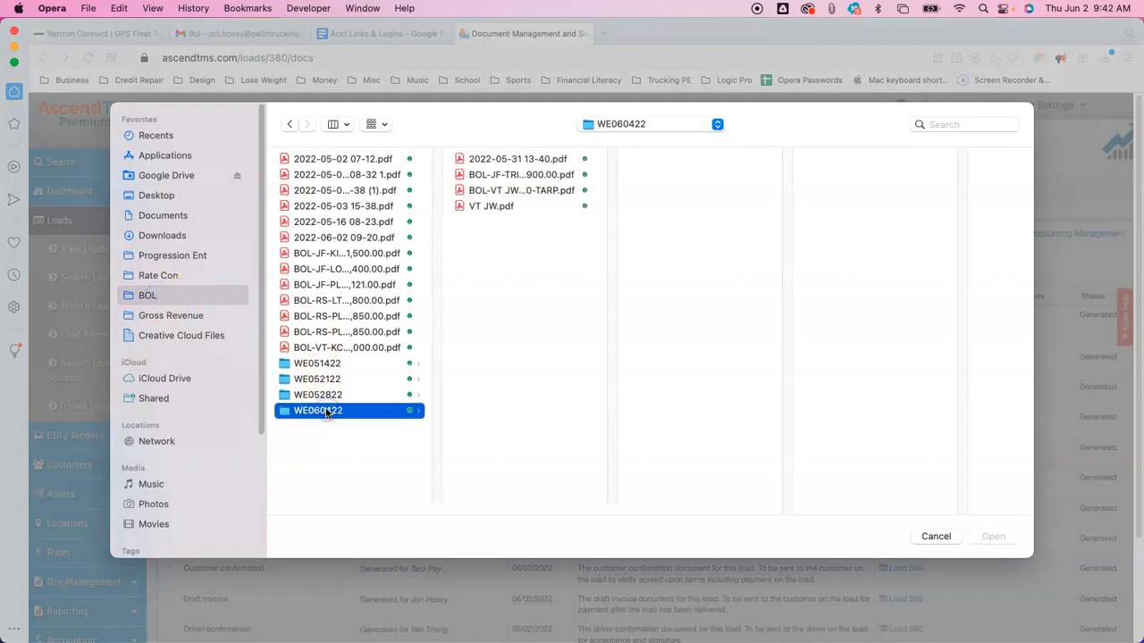
click(517, 193)
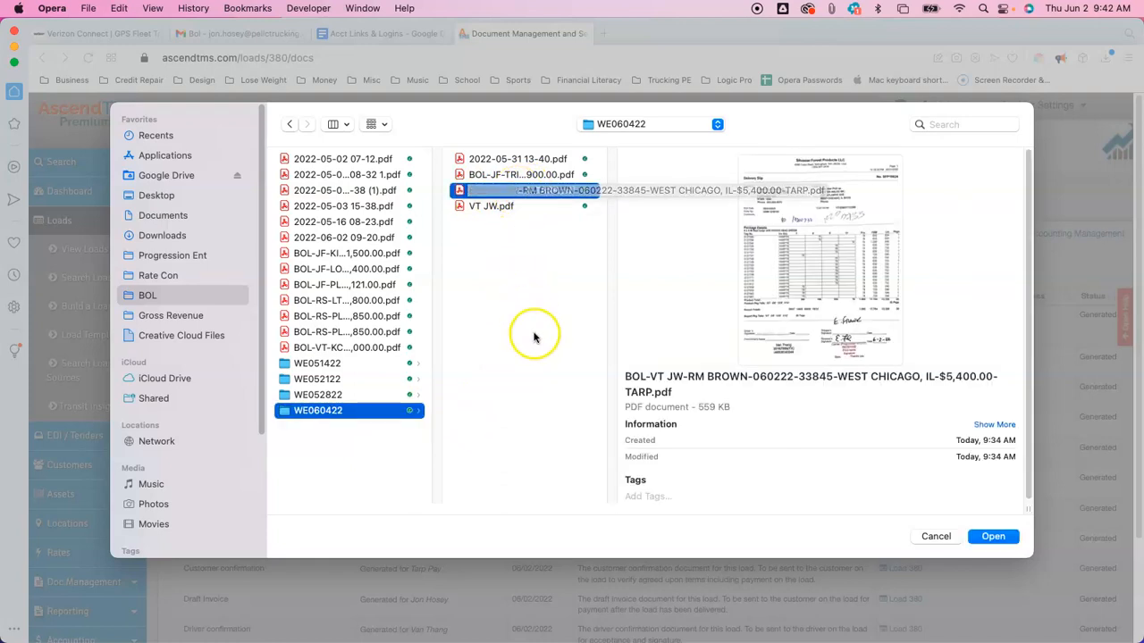
click(992, 537)
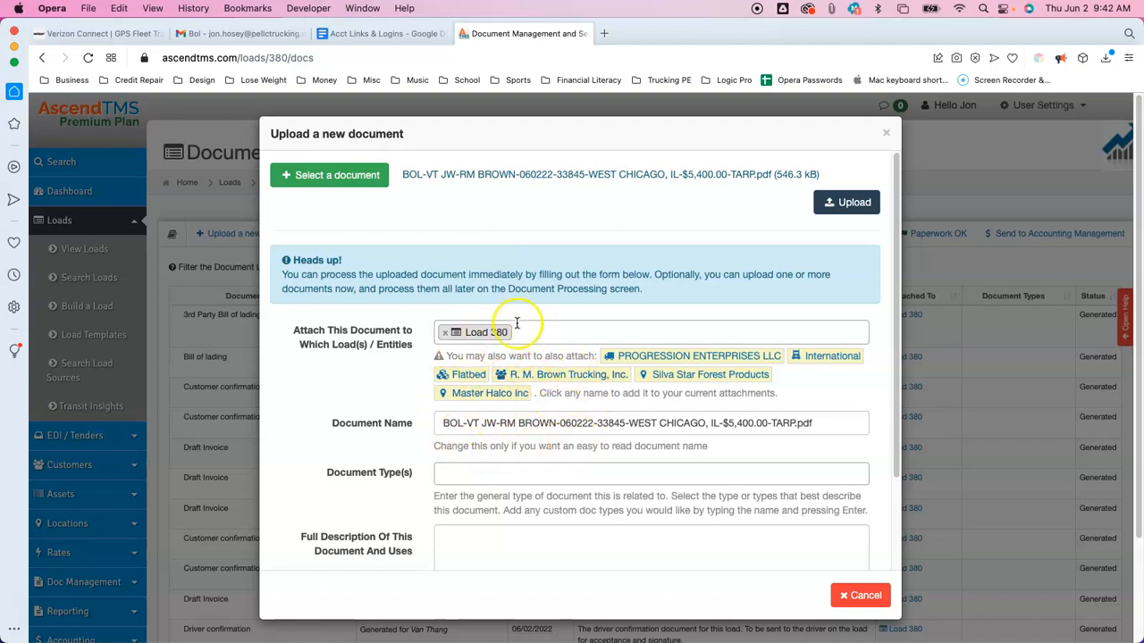
- Also attach the document to R. M. Brown Trucking, Inc., set its type to POD (Proof Of Delivery), upload it and check the document list
click(556, 376)
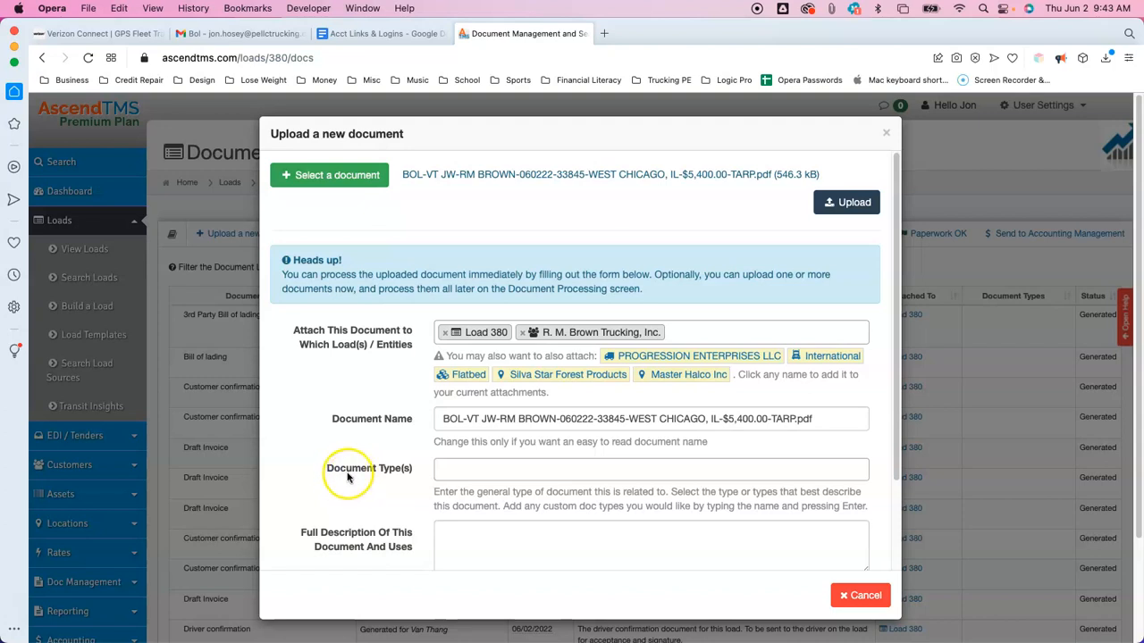
click(482, 469)
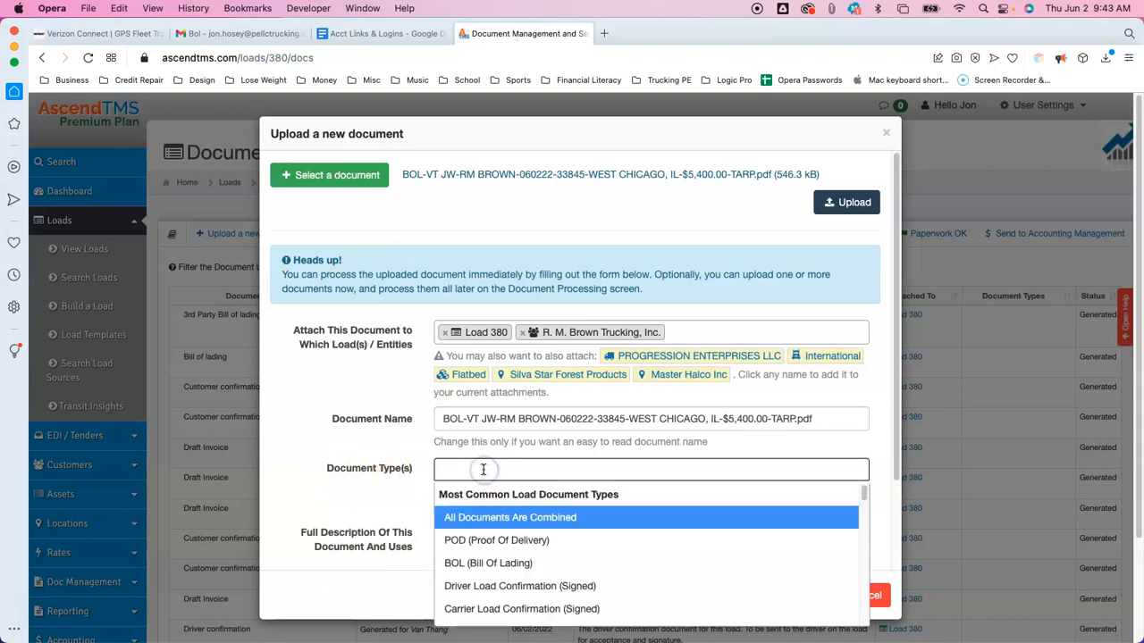
click(505, 543)
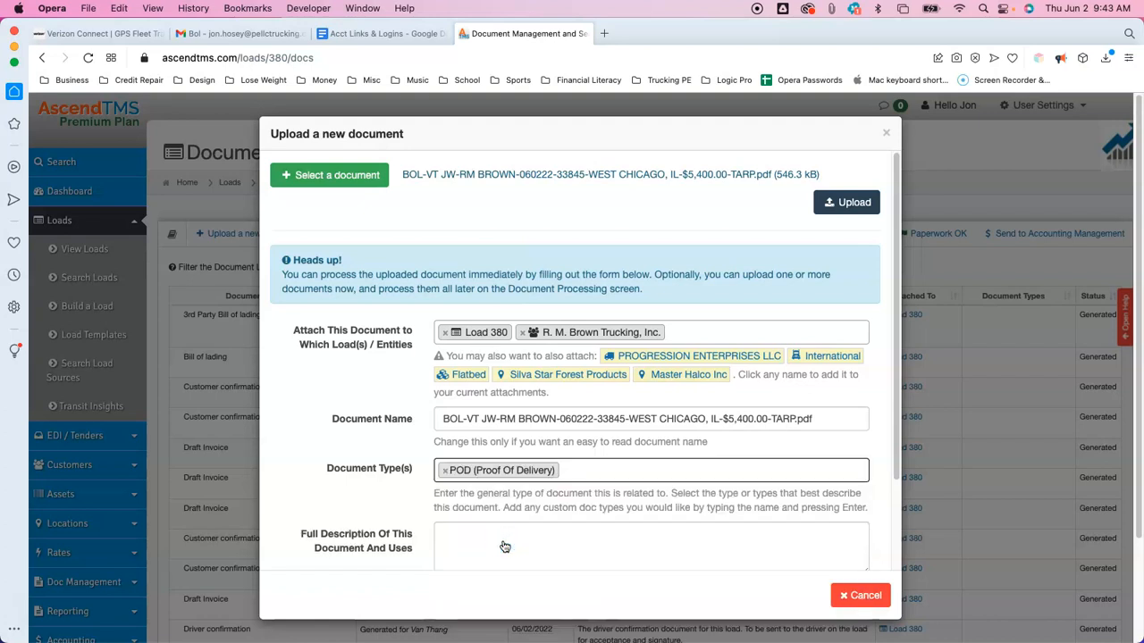
click(846, 204)
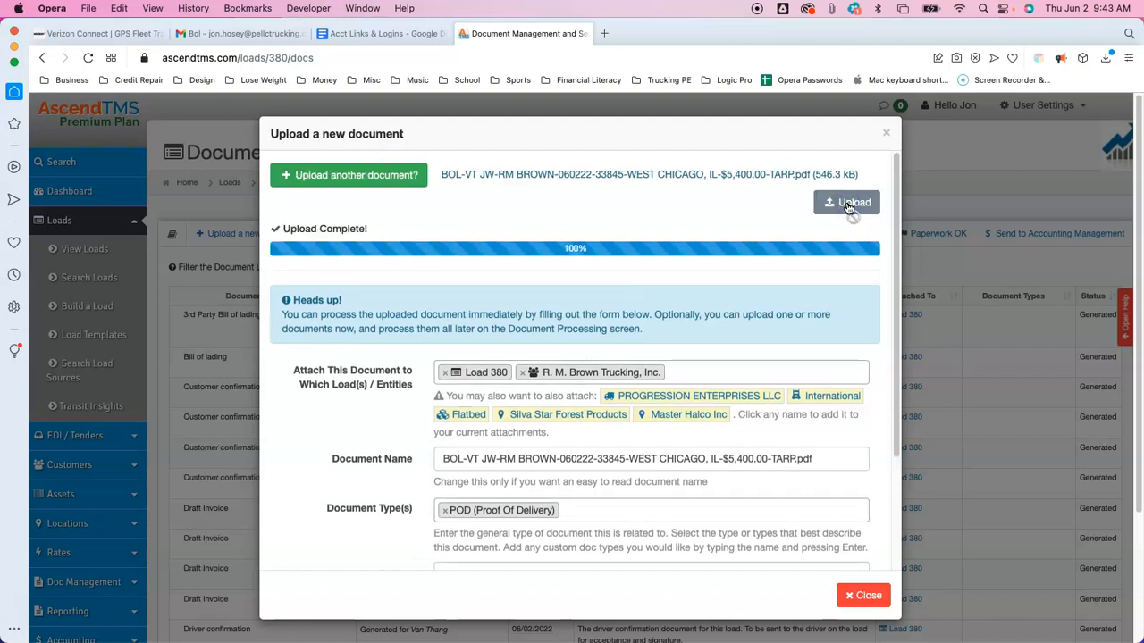
click(867, 600)
scroll(738, 429, down, 3)
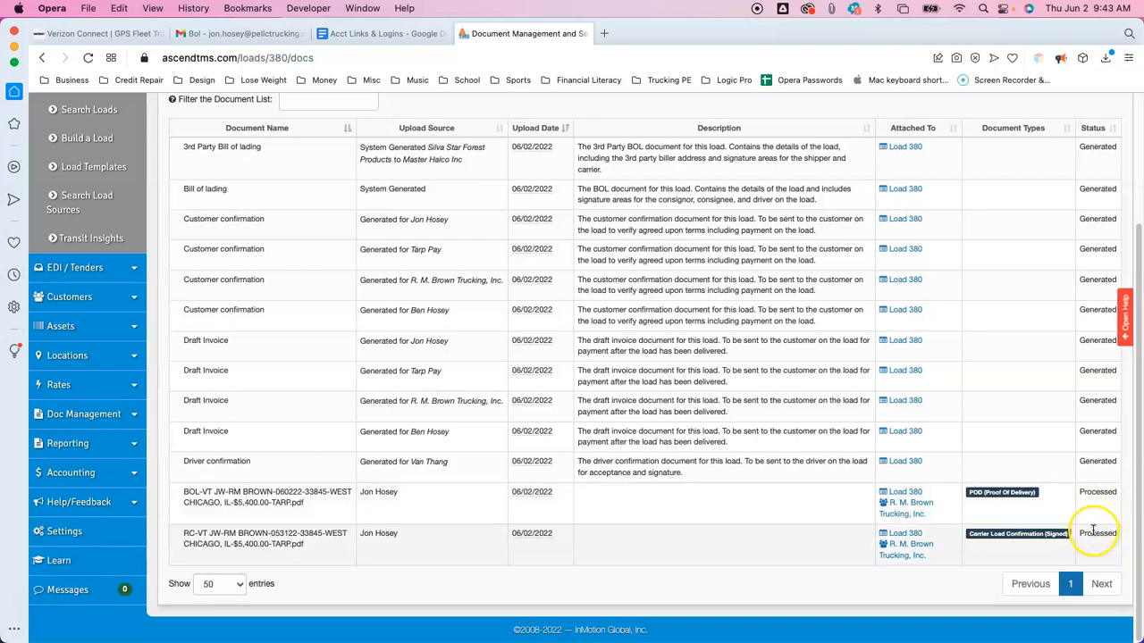
scroll(752, 502, up, 4)
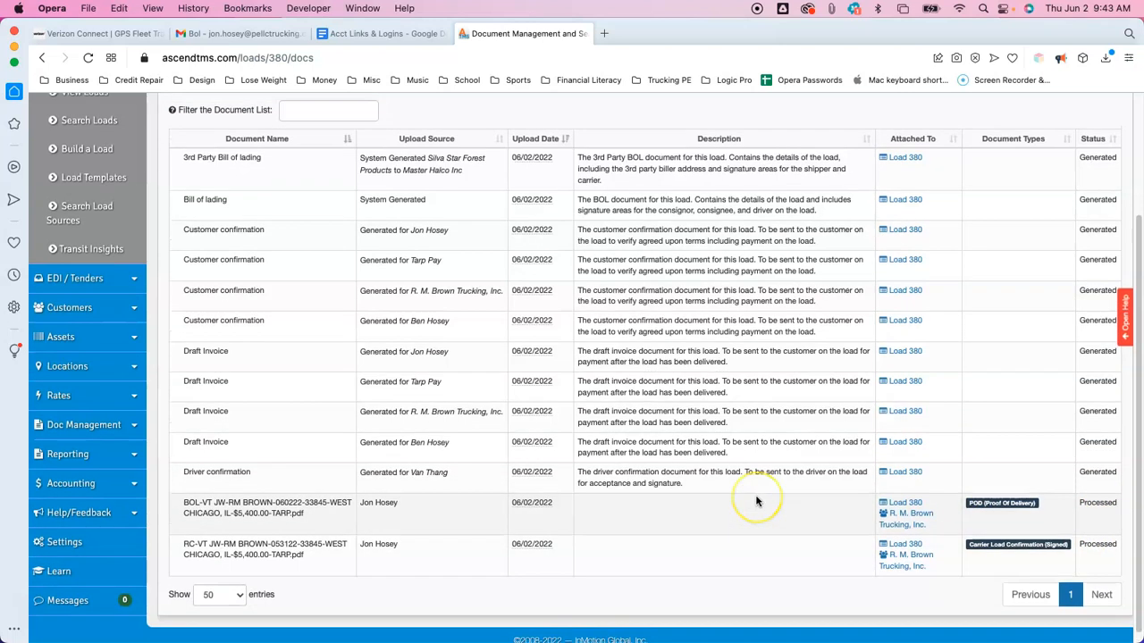
- Undo the load's paperwork OK mark and mark the paperwork OK again
click(937, 235)
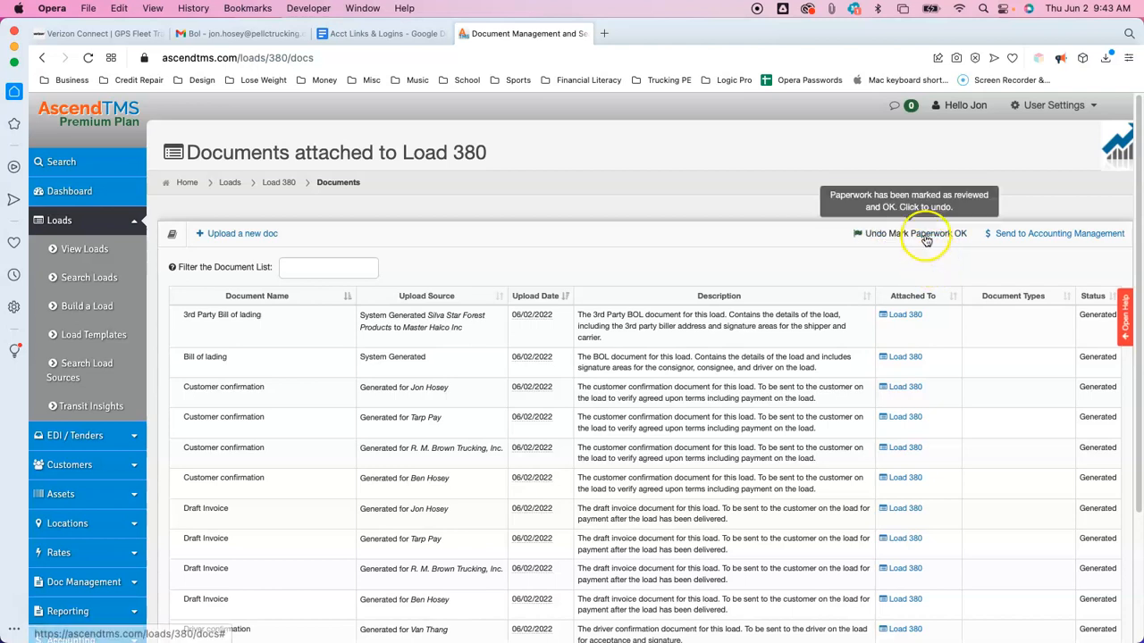
click(926, 239)
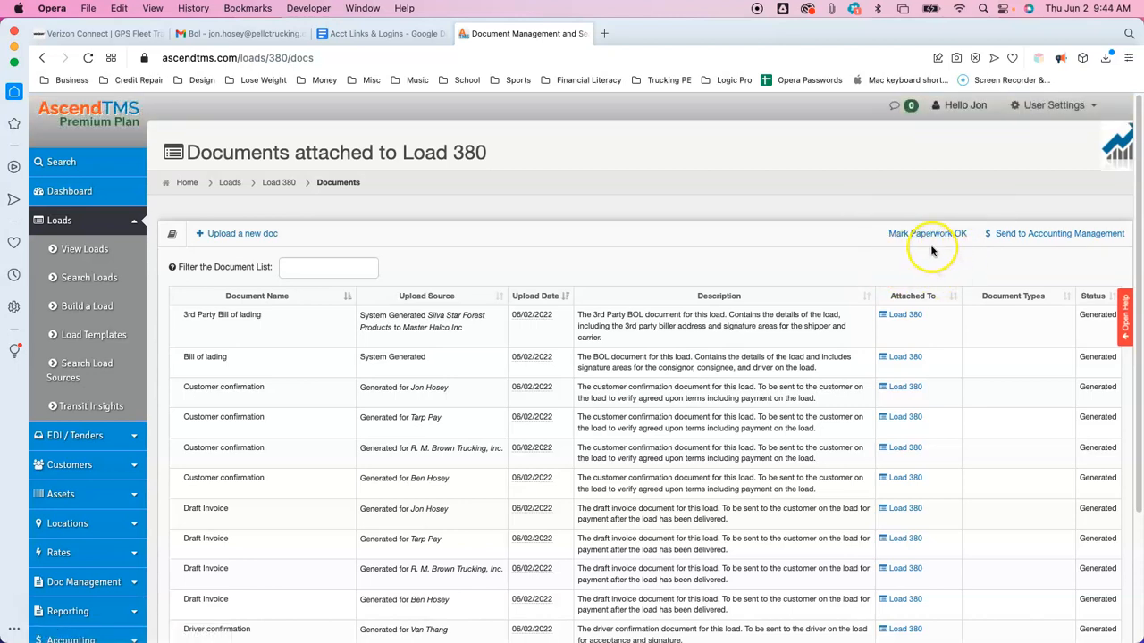
click(928, 234)
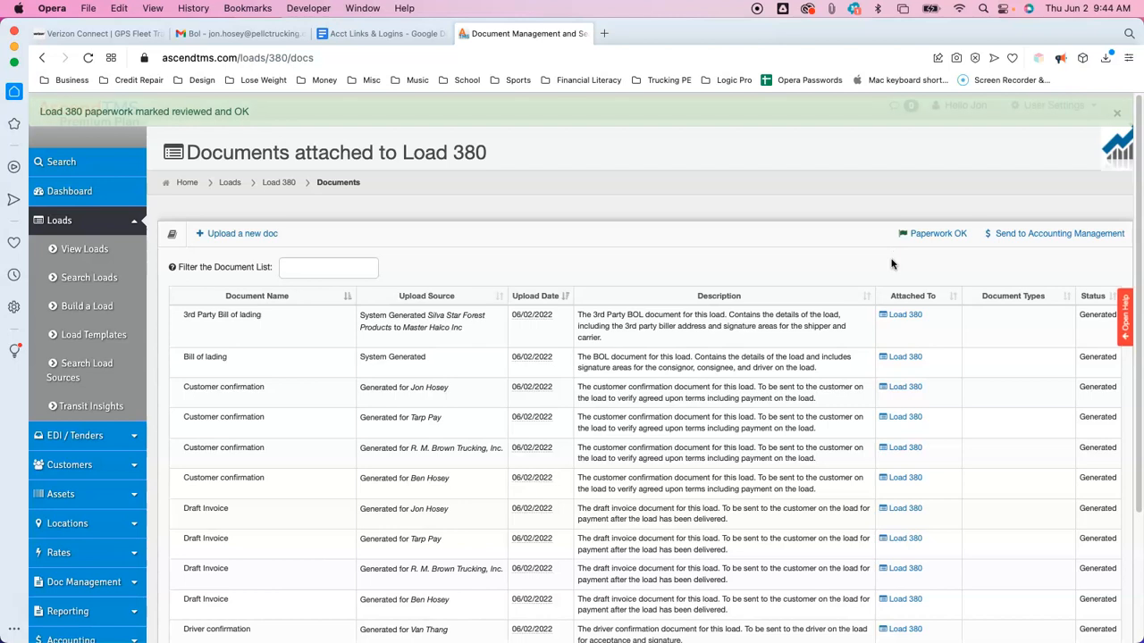
- Send the R. M. Brown load to Accounting Management, confirm the transfer and look over its documents
click(1033, 248)
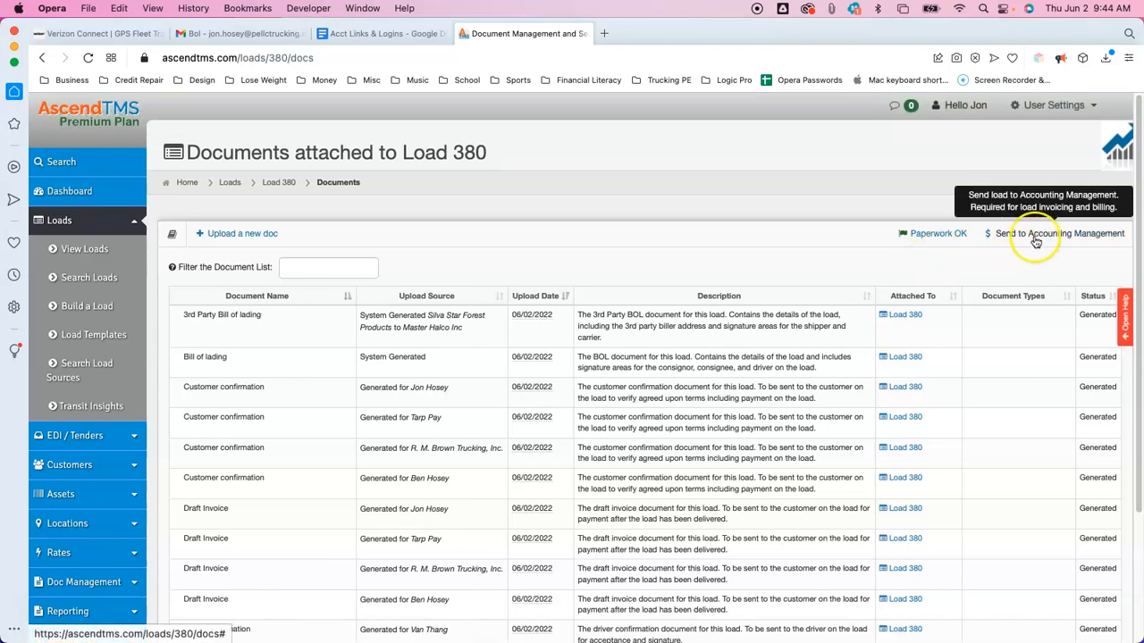
click(1035, 241)
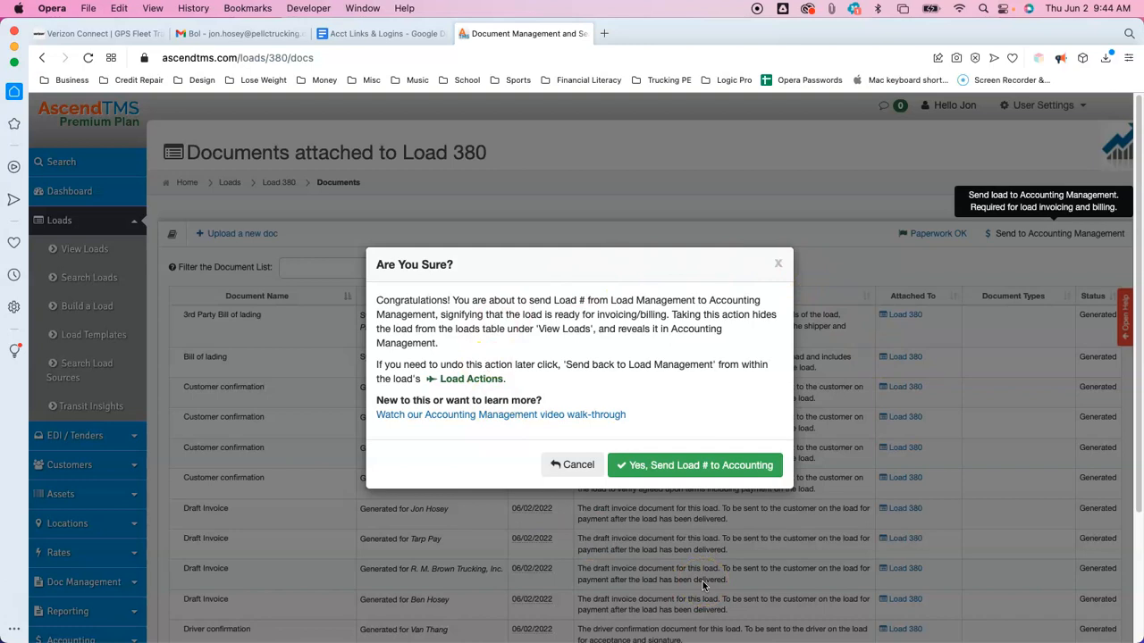
click(689, 468)
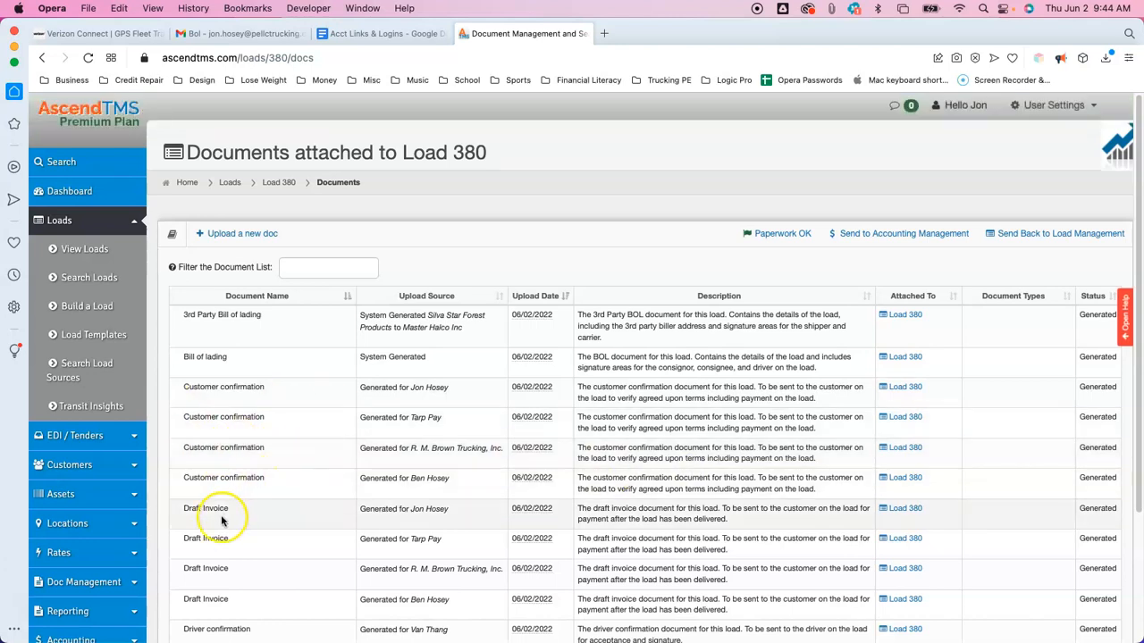
scroll(224, 510, down, 4)
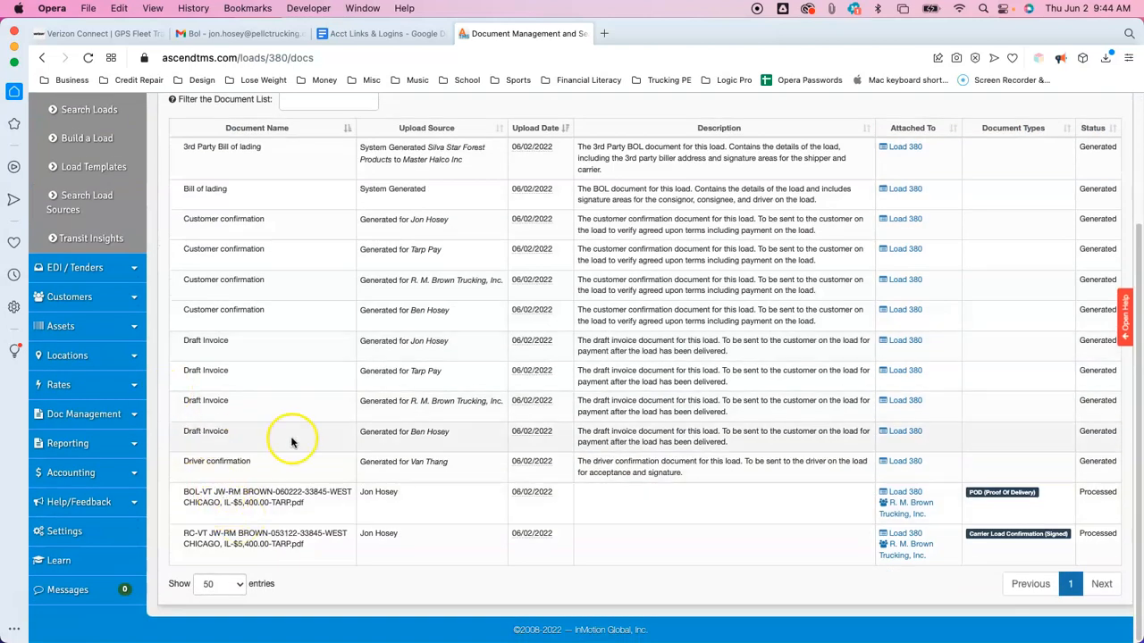
scroll(291, 441, up, 4)
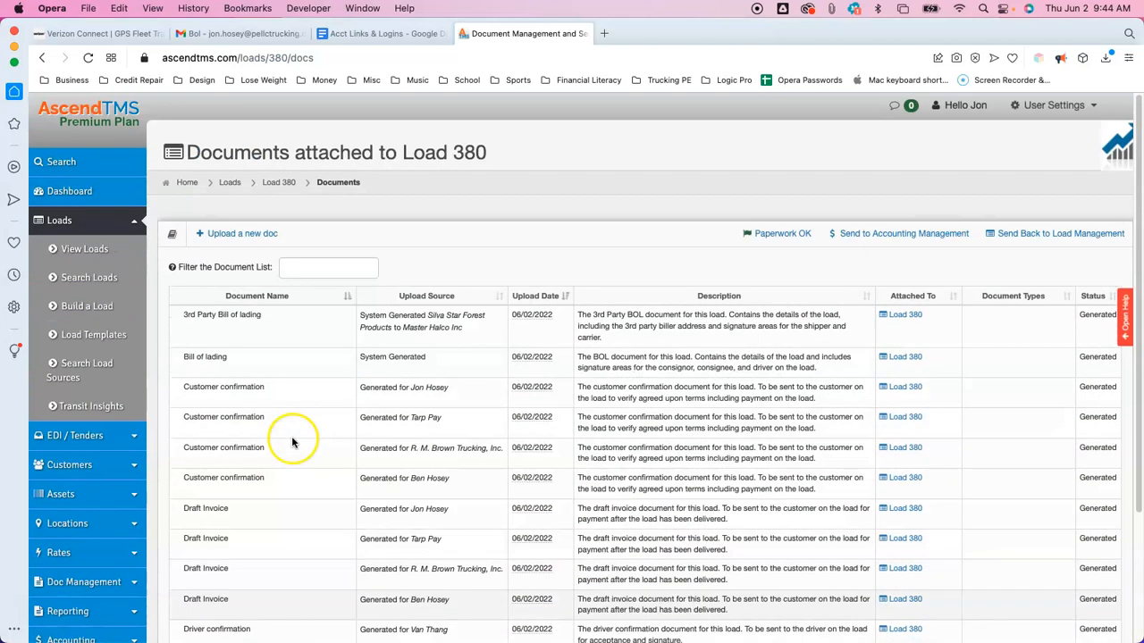
- Check the active loads list, and open the Invoices/Bills page of Accounting
click(87, 257)
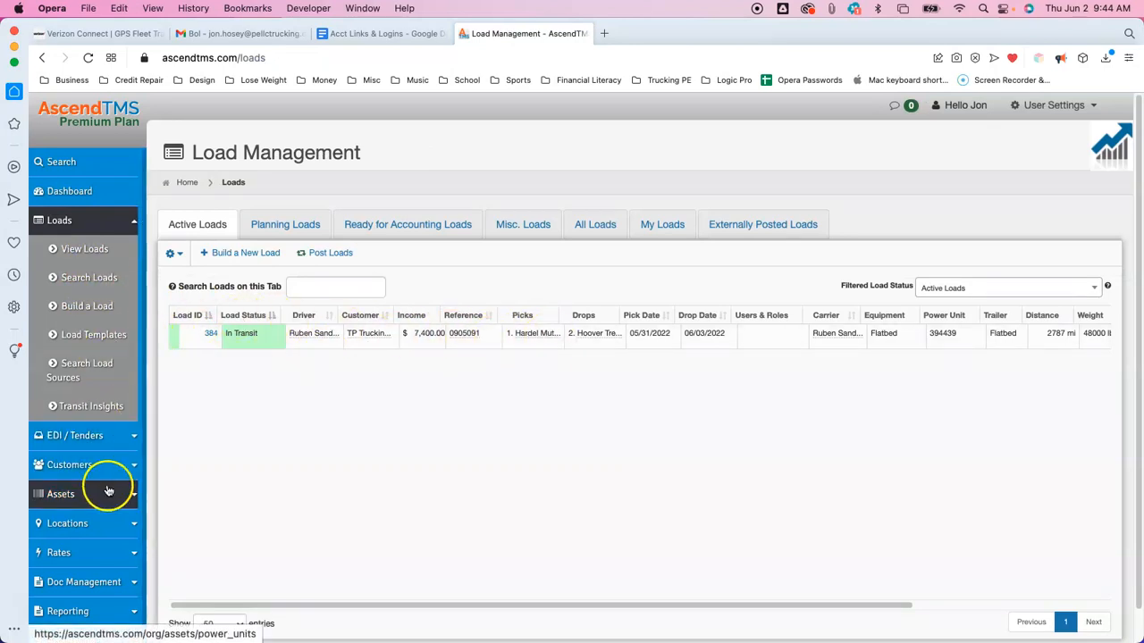
scroll(315, 375, down, 1)
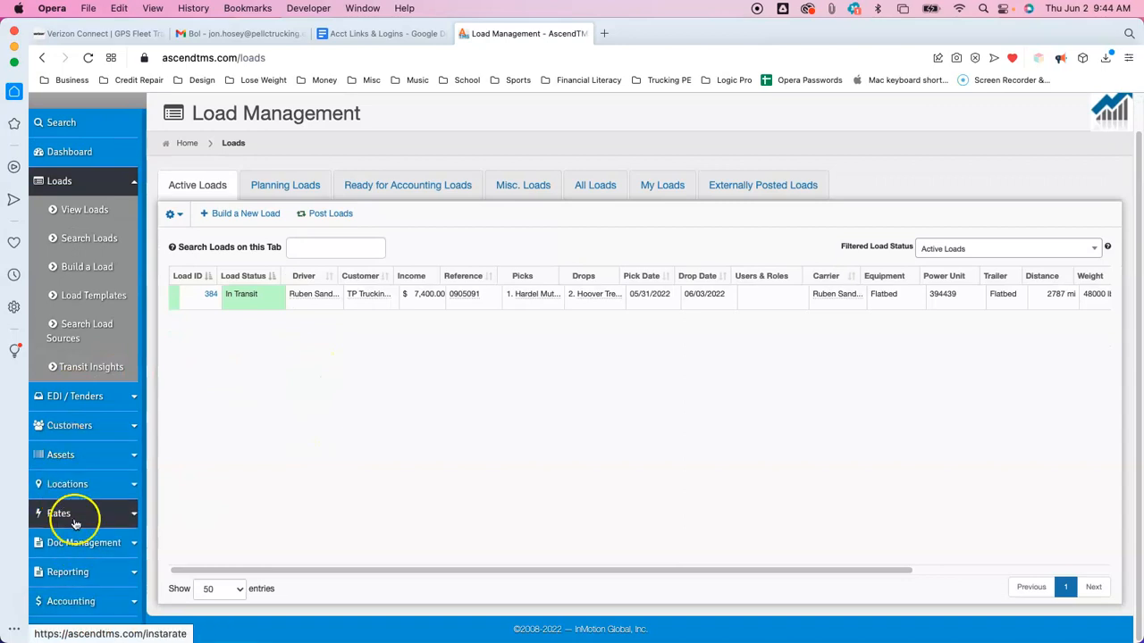
scroll(76, 518, down, 1)
click(88, 577)
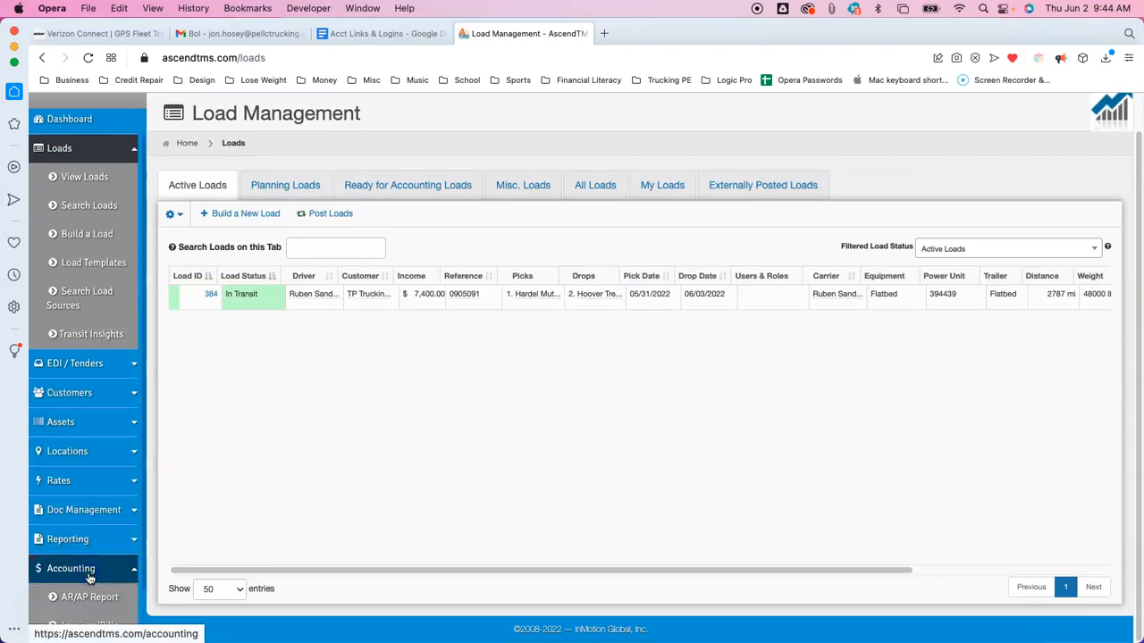
scroll(95, 496, down, 4)
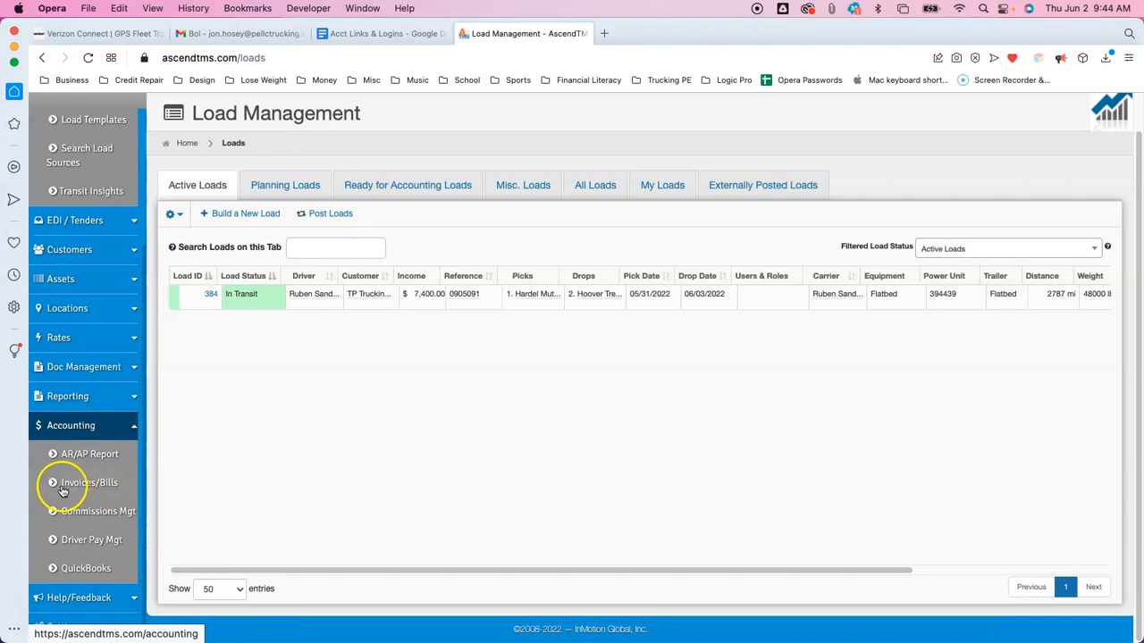
click(89, 483)
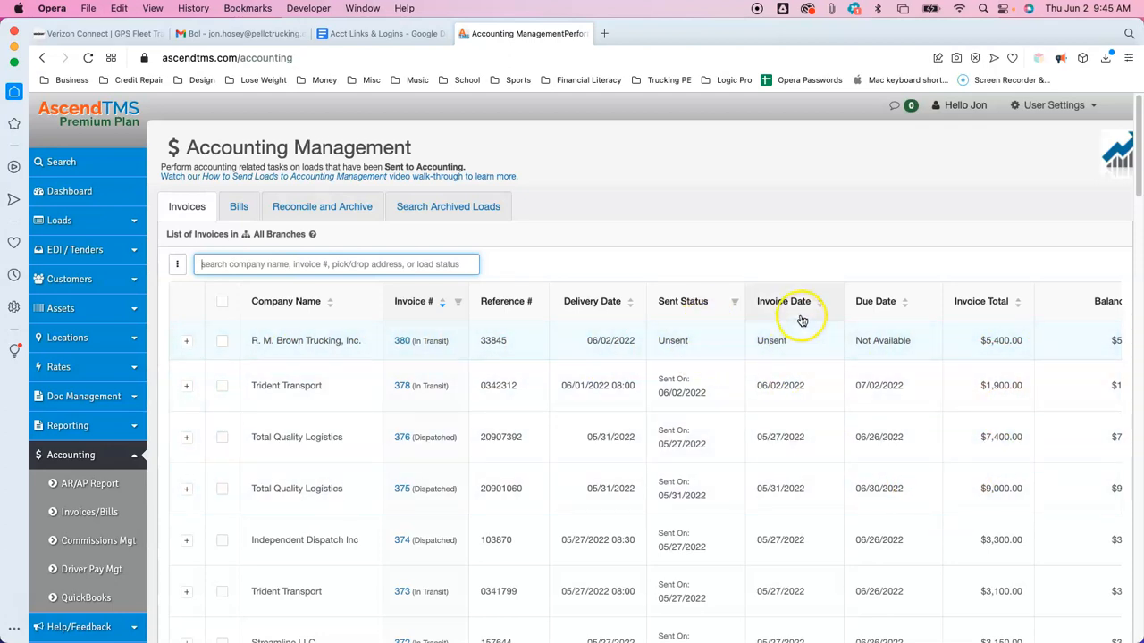
- Start emailing the unsent R. M. Brown Trucking invoice, keep its invoice details, and include the signed carrier load confirmation as a supporting document
mouse_move(880, 383)
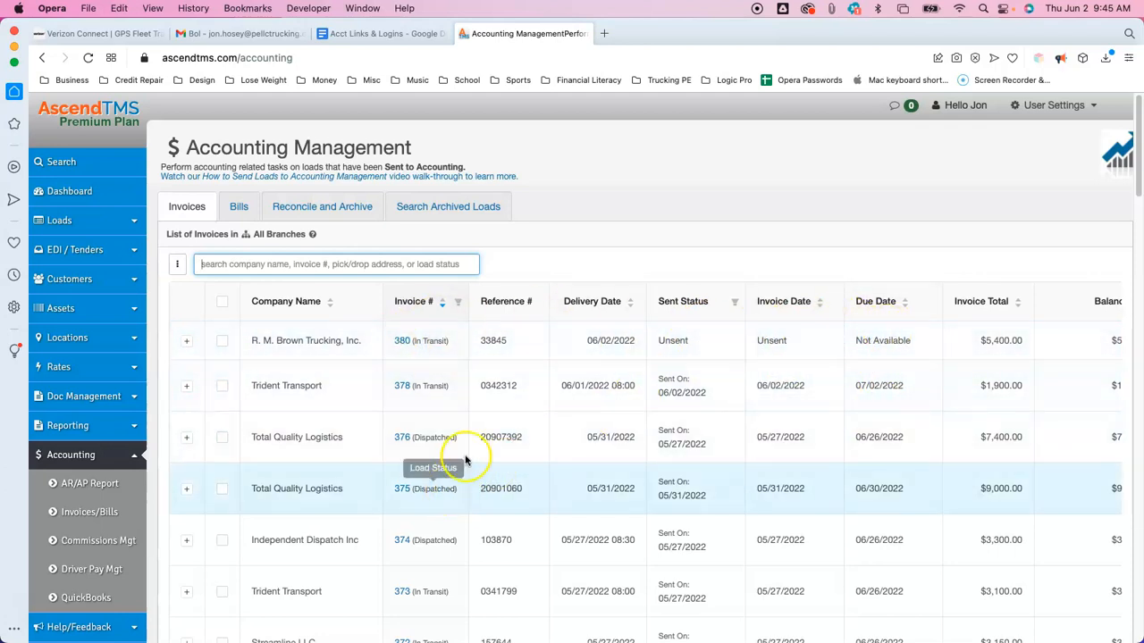
click(223, 342)
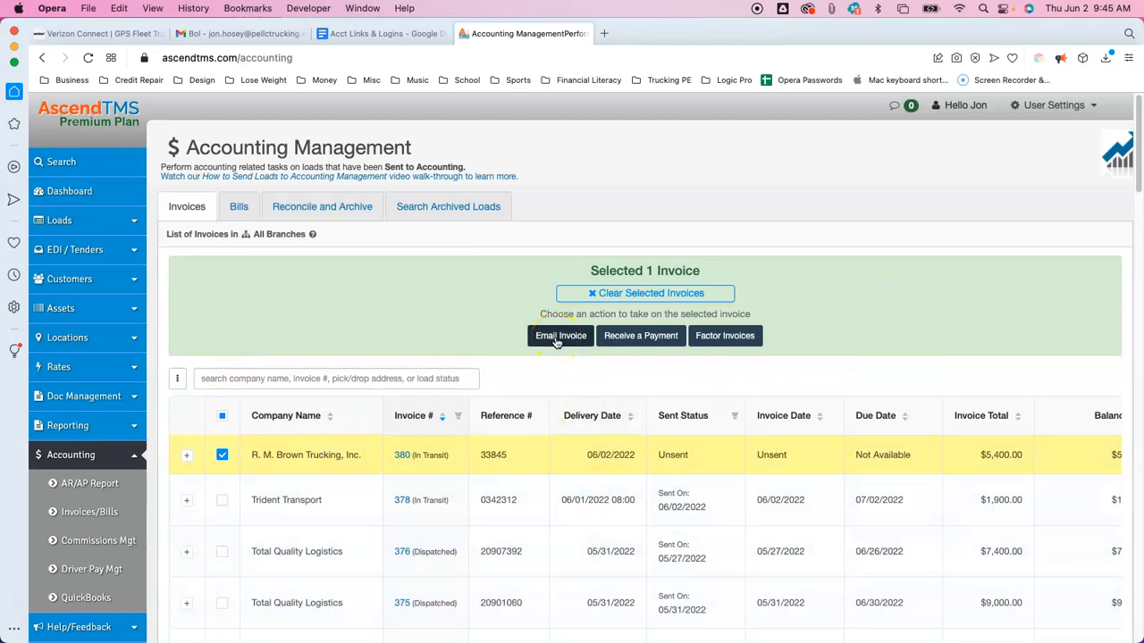
click(559, 336)
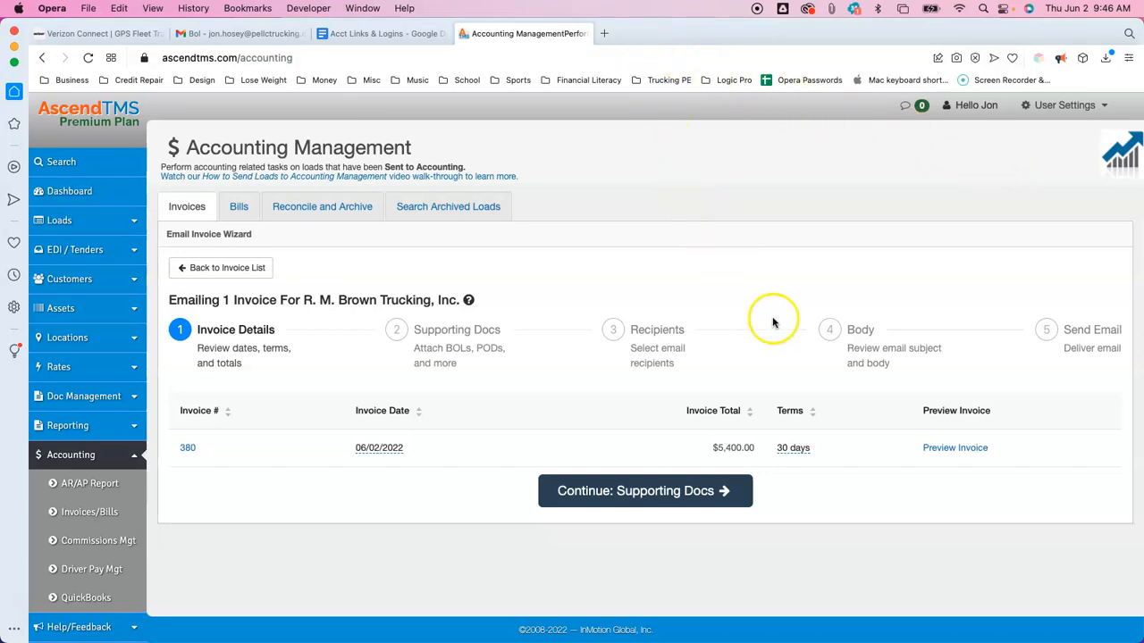
click(635, 505)
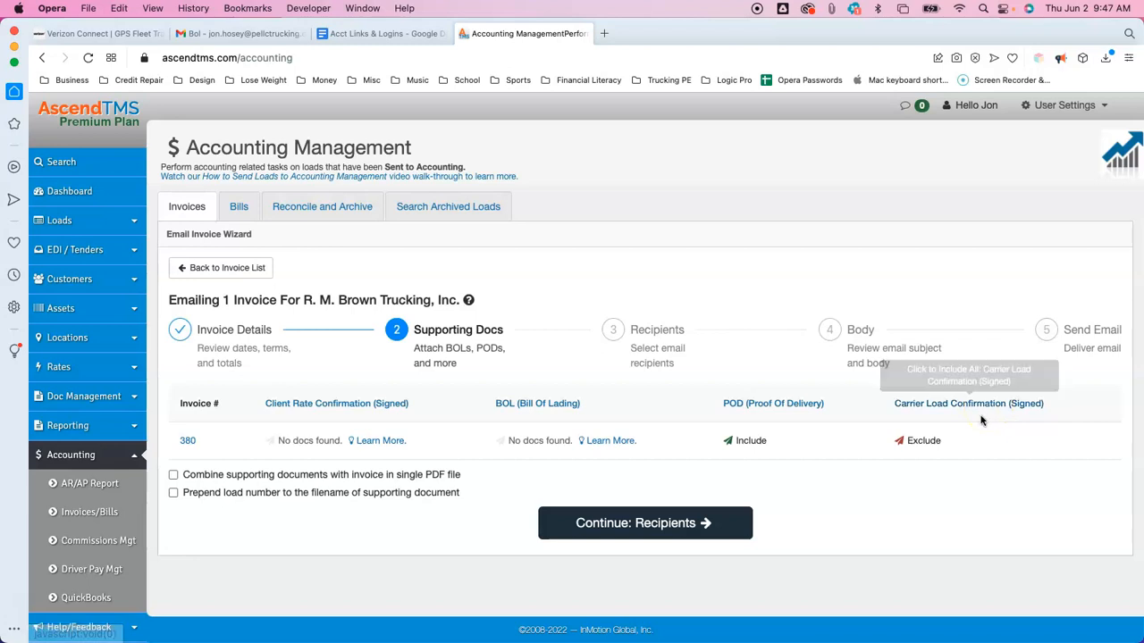
click(921, 445)
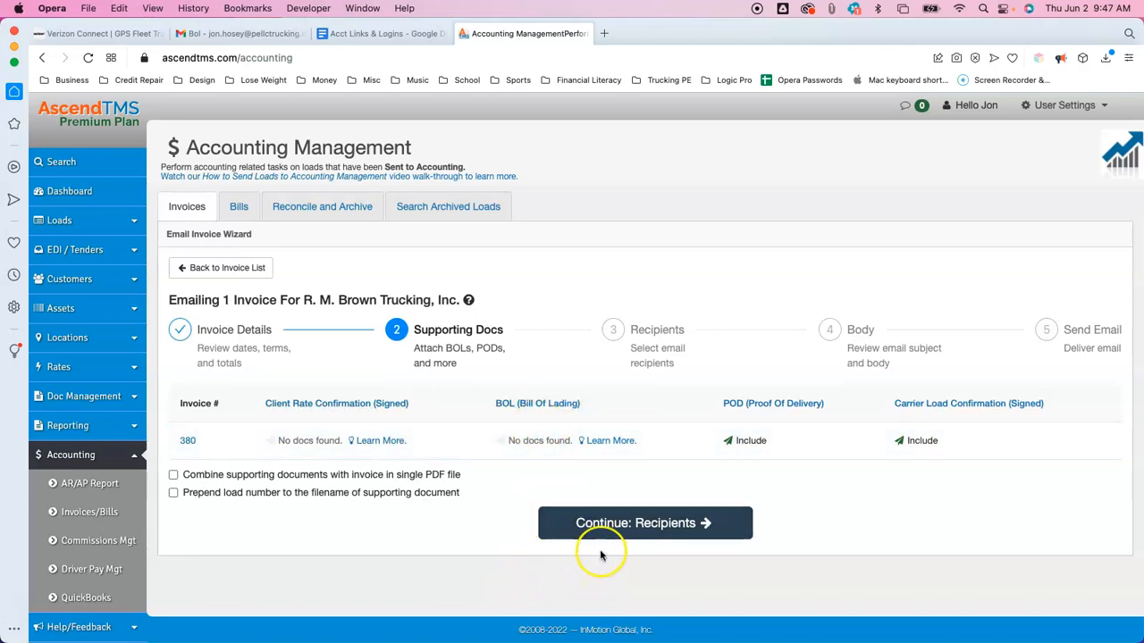
- Keep the supporting documents as set and add the load's primary customer contact to the invoice email's recipients, alongside the user profile address
click(663, 522)
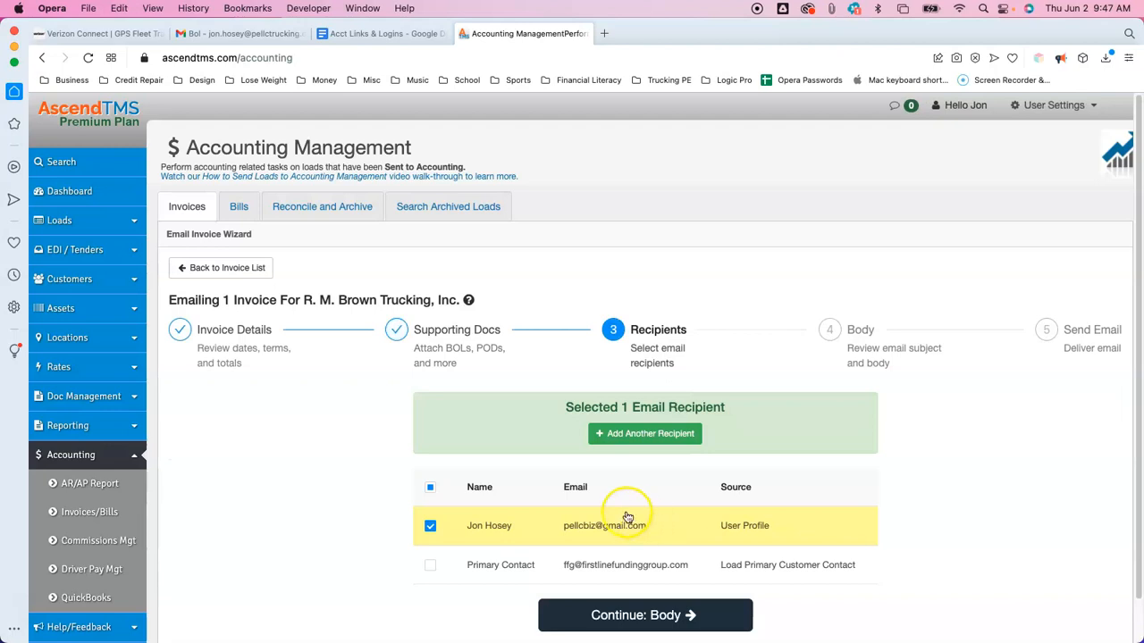
scroll(554, 505, down, 1)
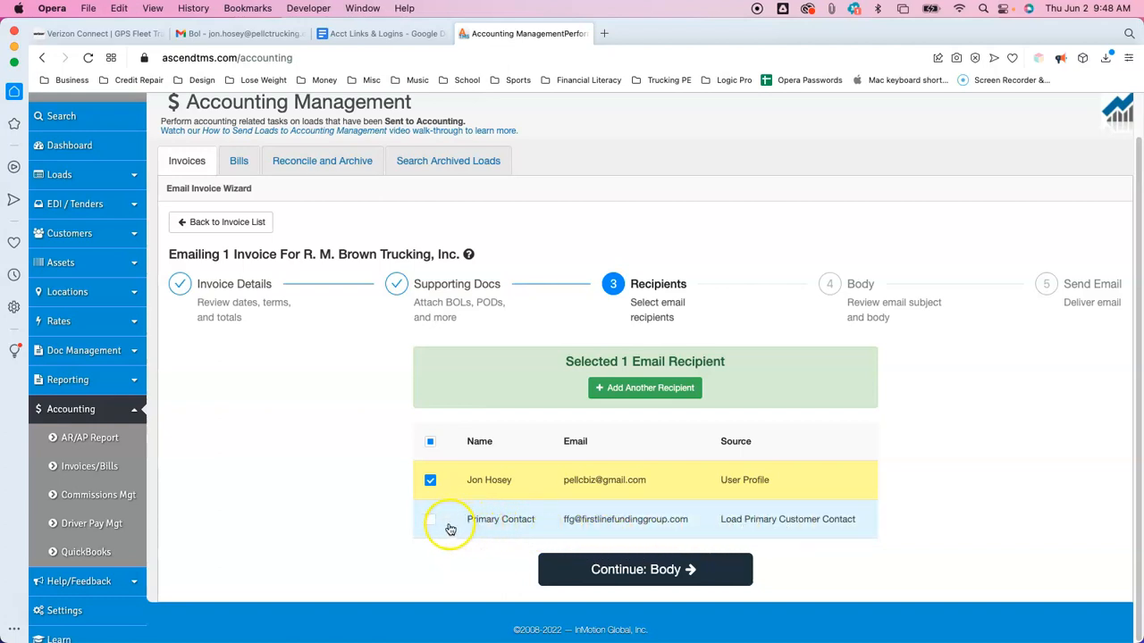
click(522, 525)
click(556, 523)
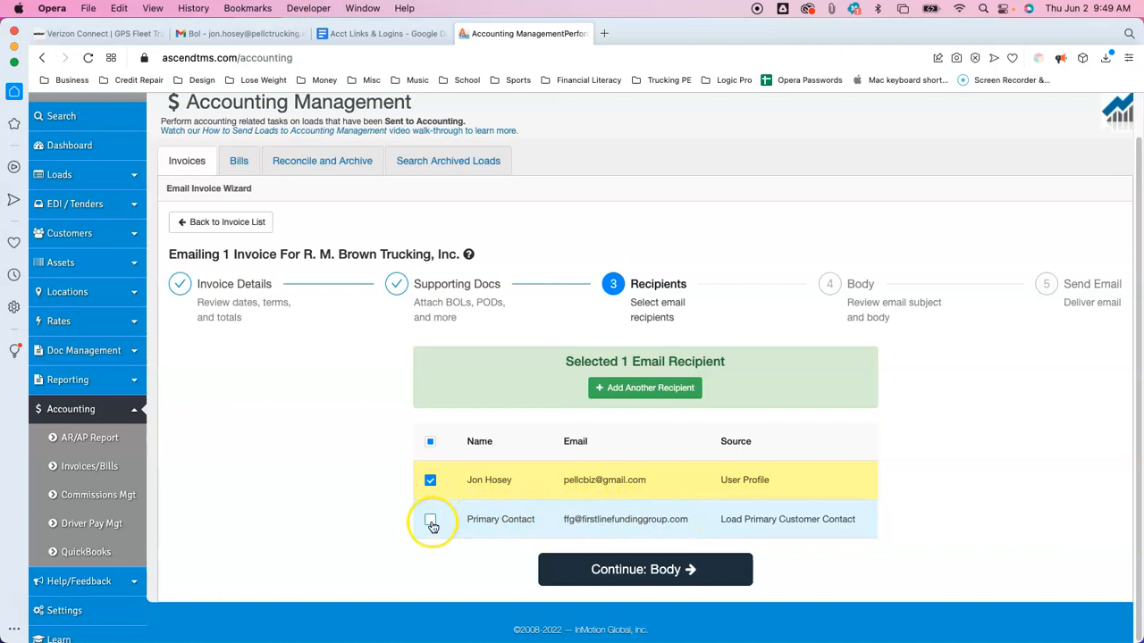
click(822, 514)
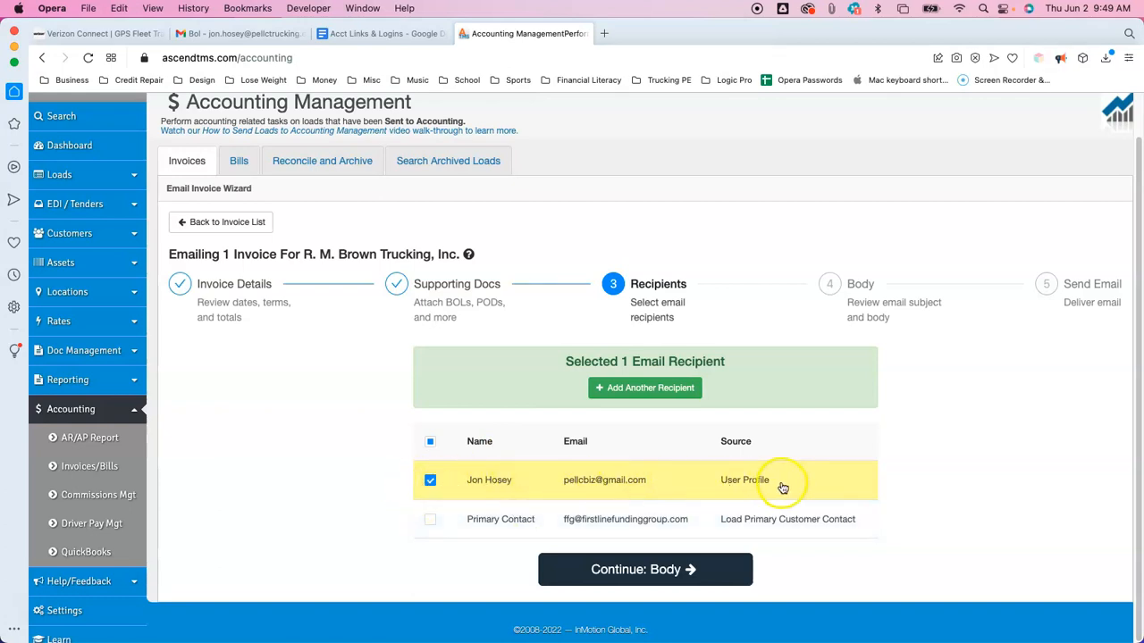
click(429, 524)
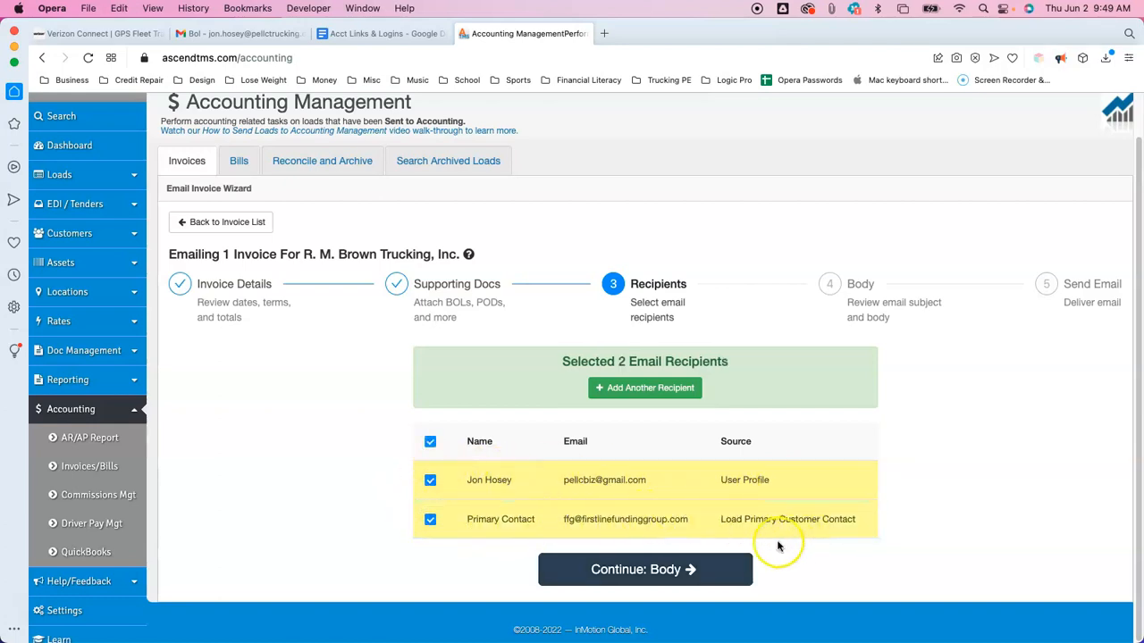
- Email the R. M. Brown Trucking invoice with the prefilled subject and body, and return to the invoice list with no invoice selected
click(632, 573)
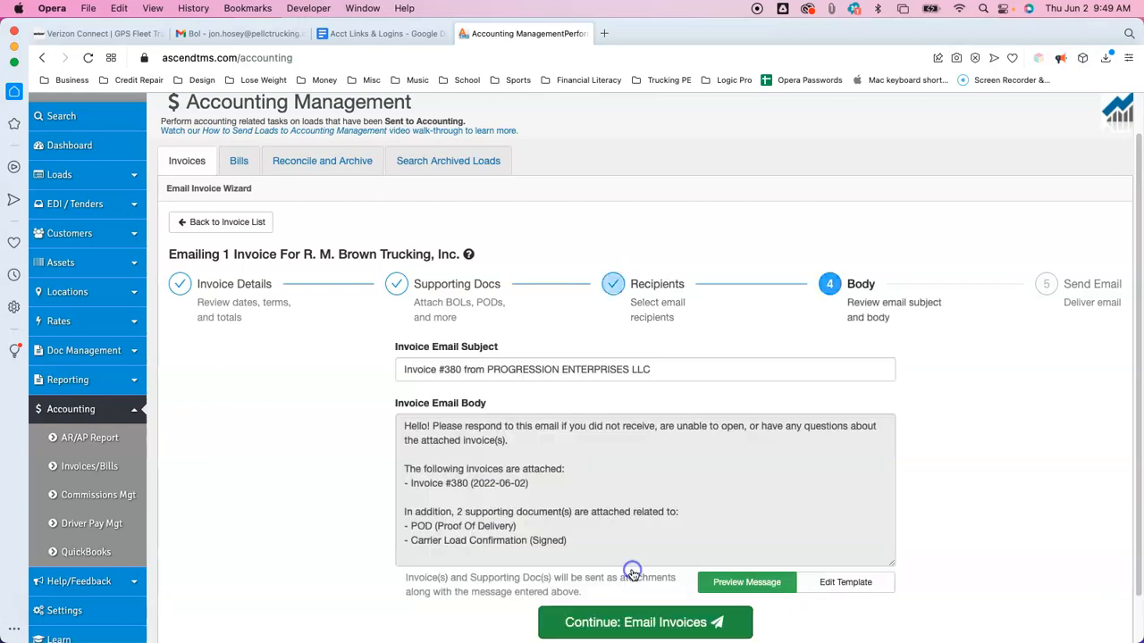
scroll(644, 478, down, 1)
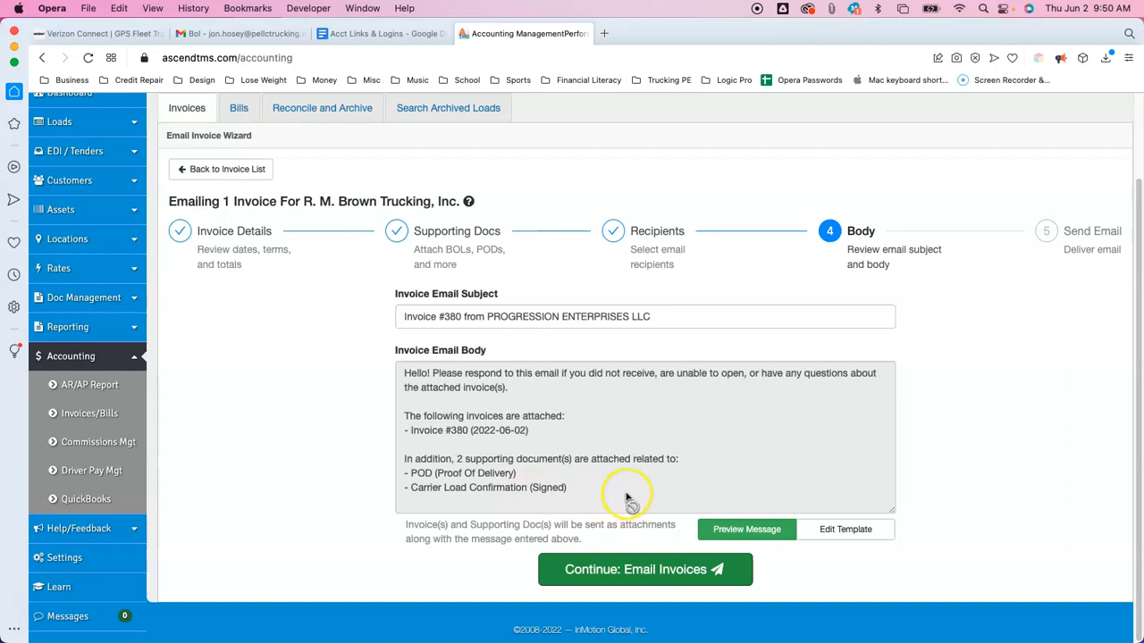
click(640, 573)
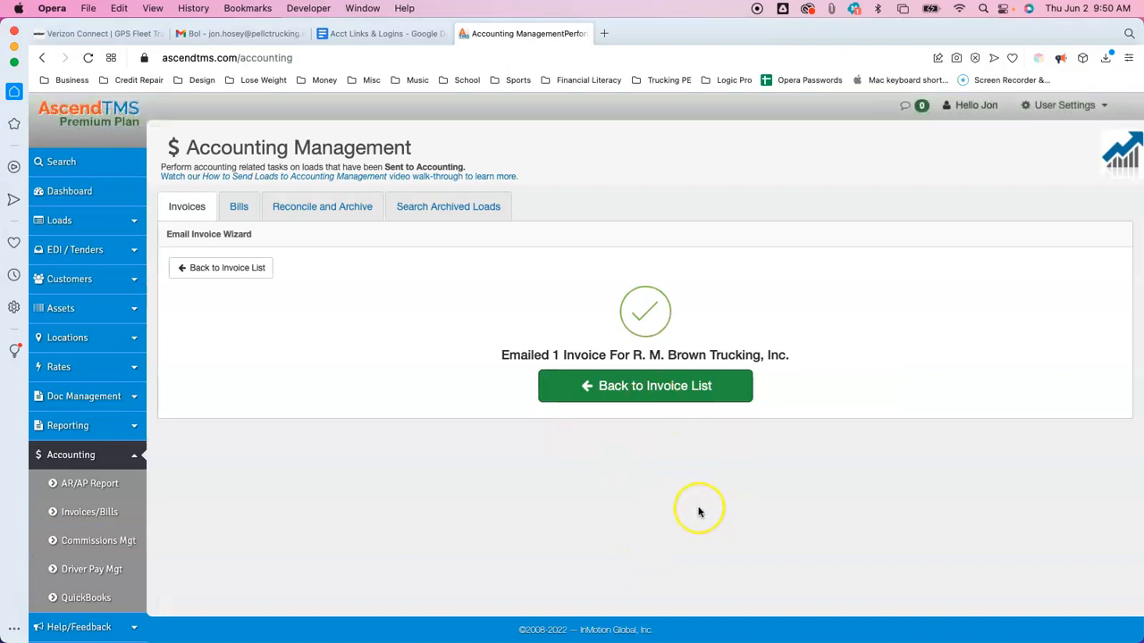
click(641, 397)
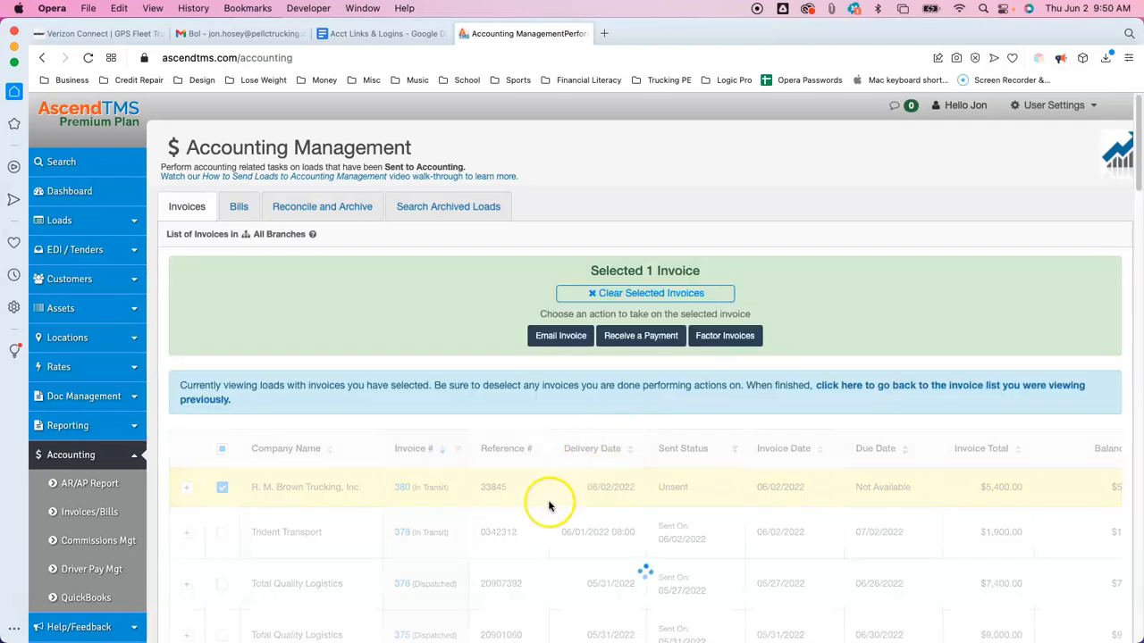
click(222, 450)
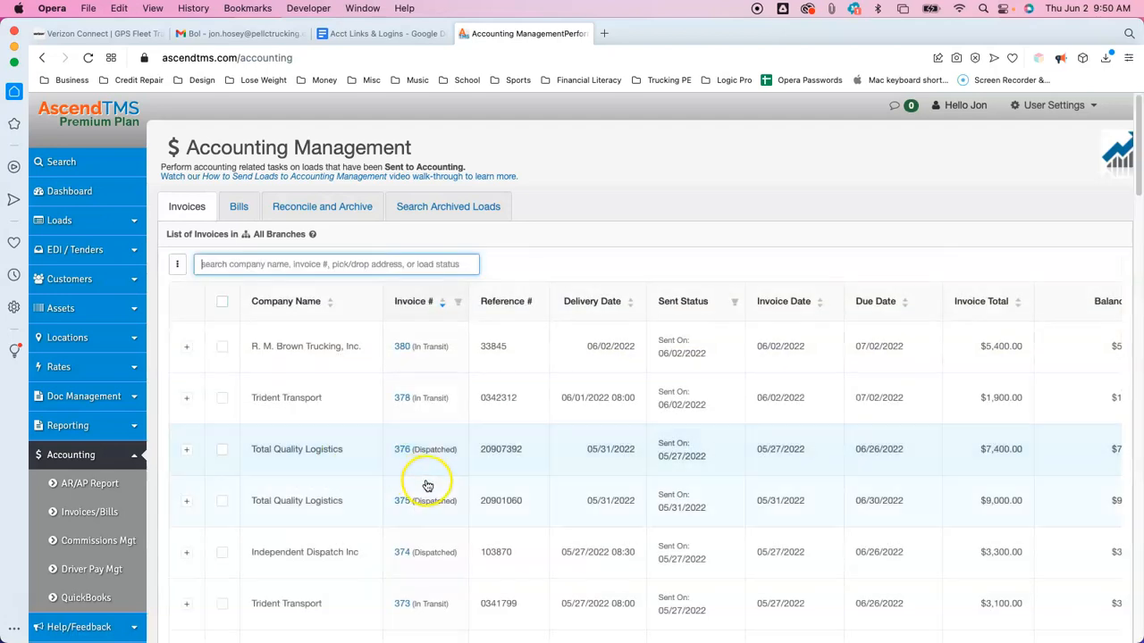